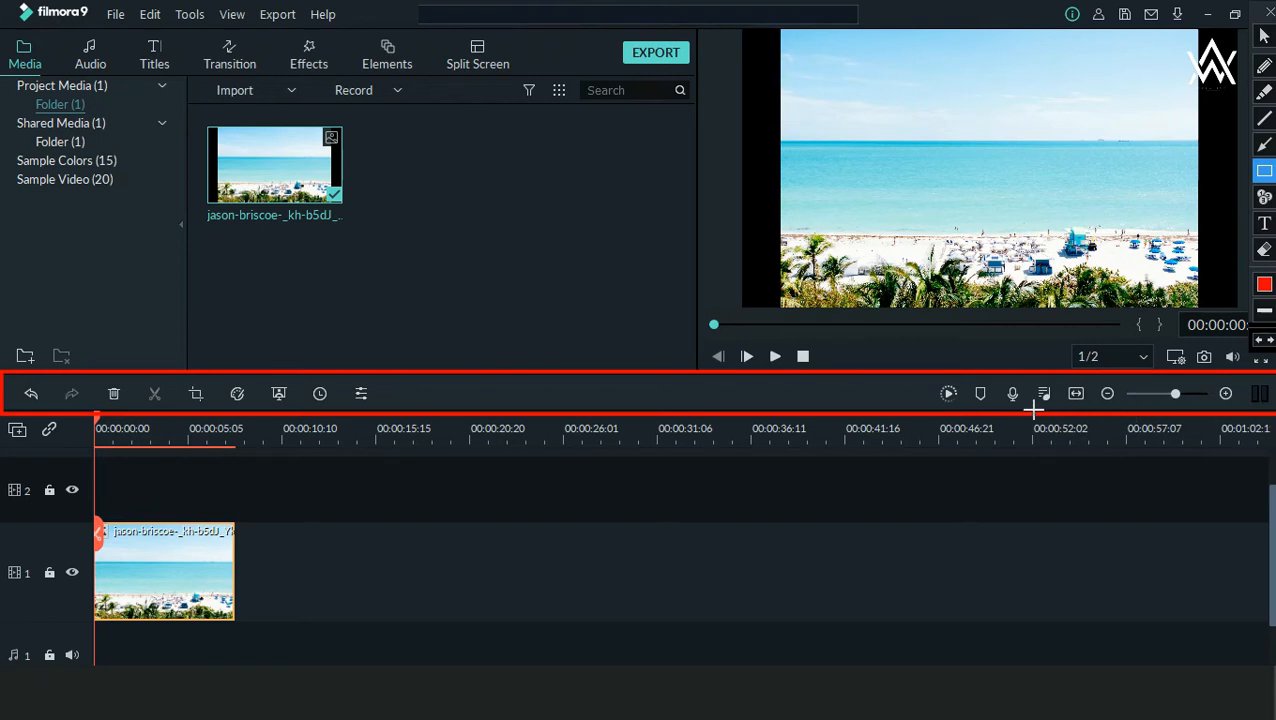
key("Escape")
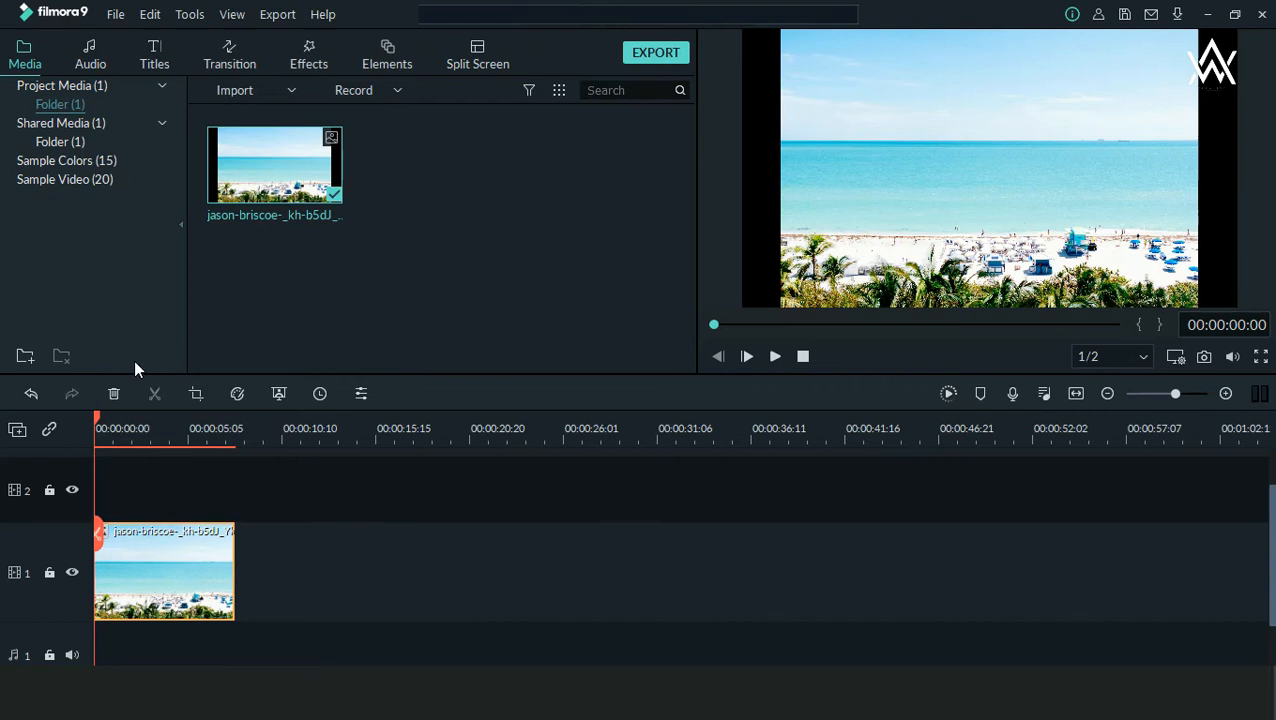
key("ctrl+shift+d")
left_click_drag(138, 370, 174, 421)
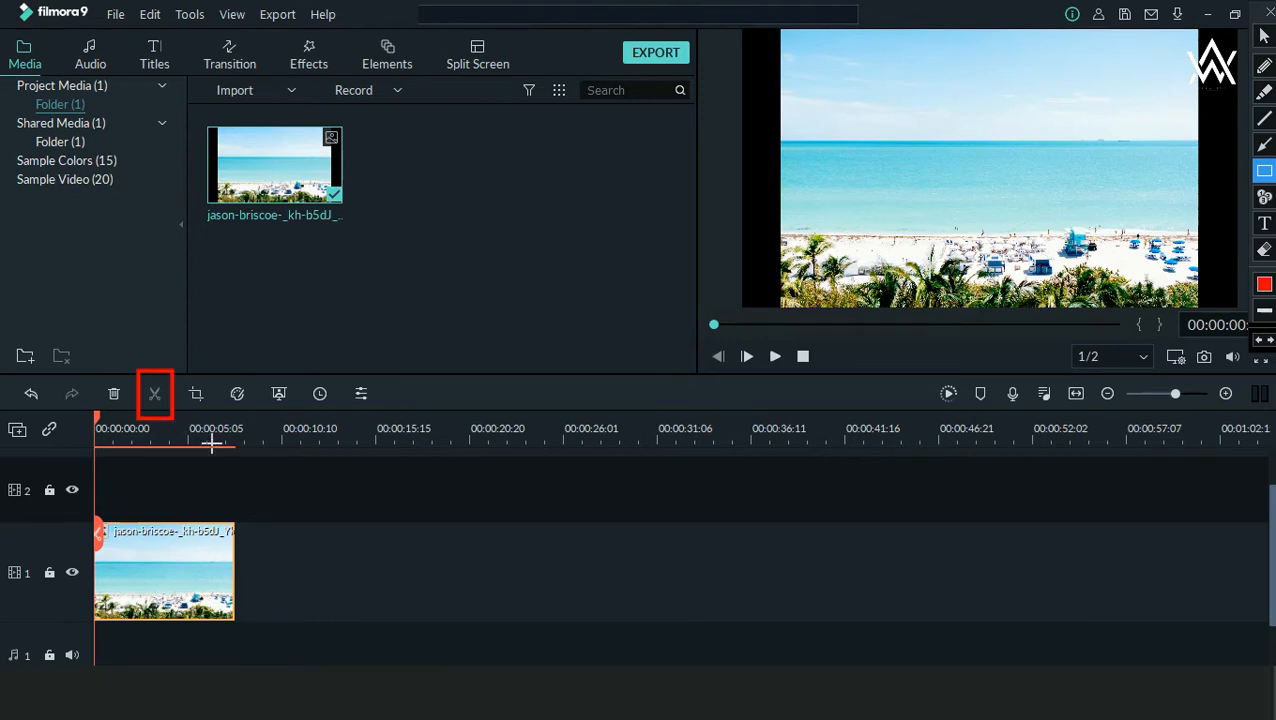
key("ctrl+shift+d")
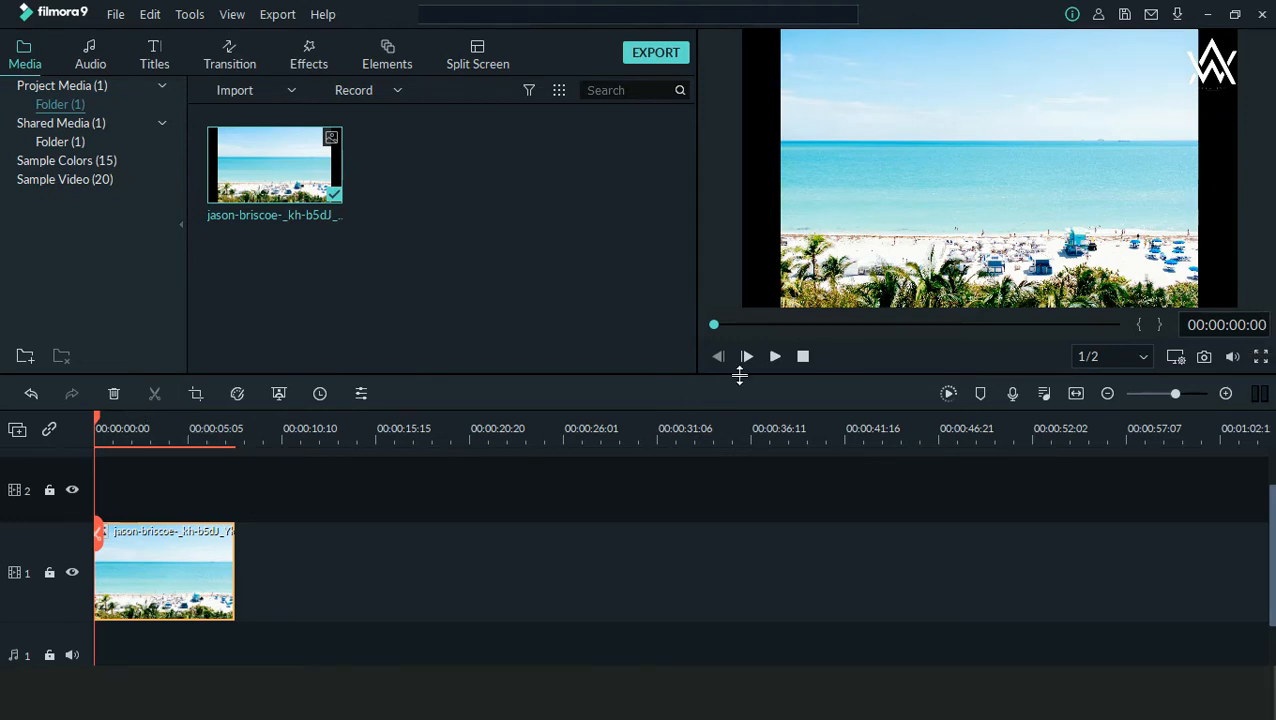
Step: Split the beach image clip on video track 1 at 00:00:03:14
left_click(775, 356)
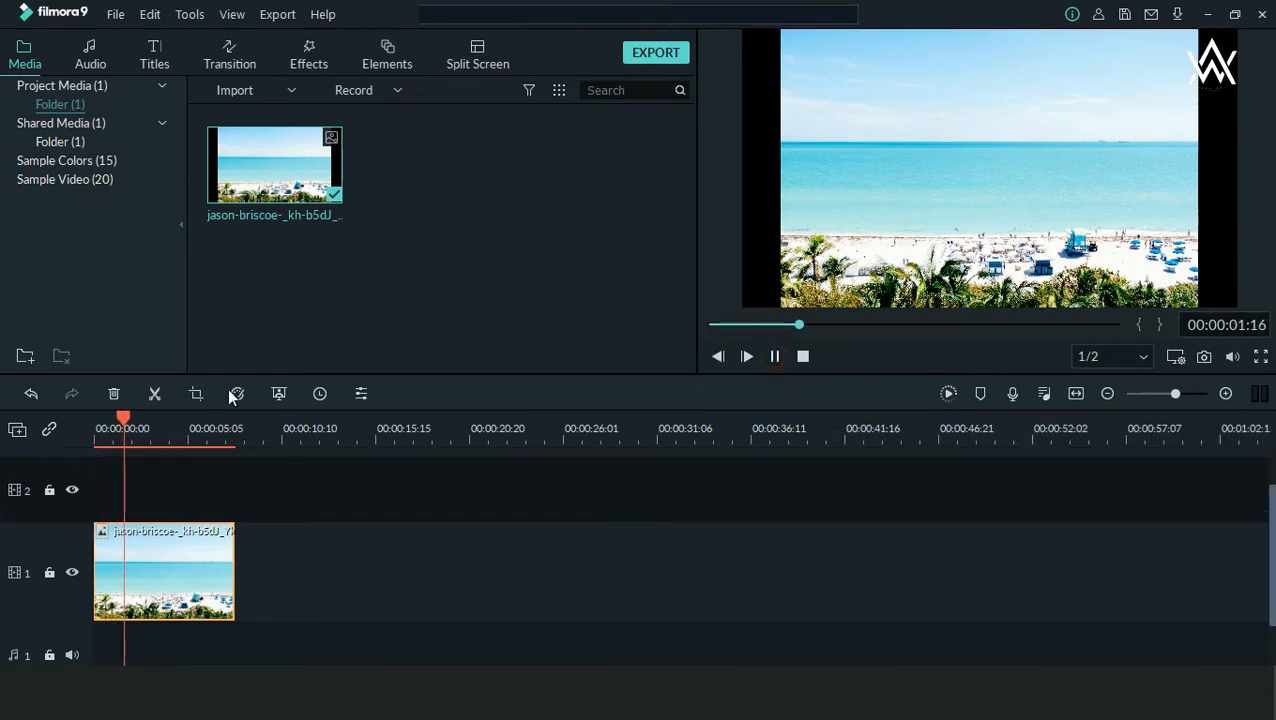
left_click_drag(131, 414, 158, 420)
left_click(153, 394)
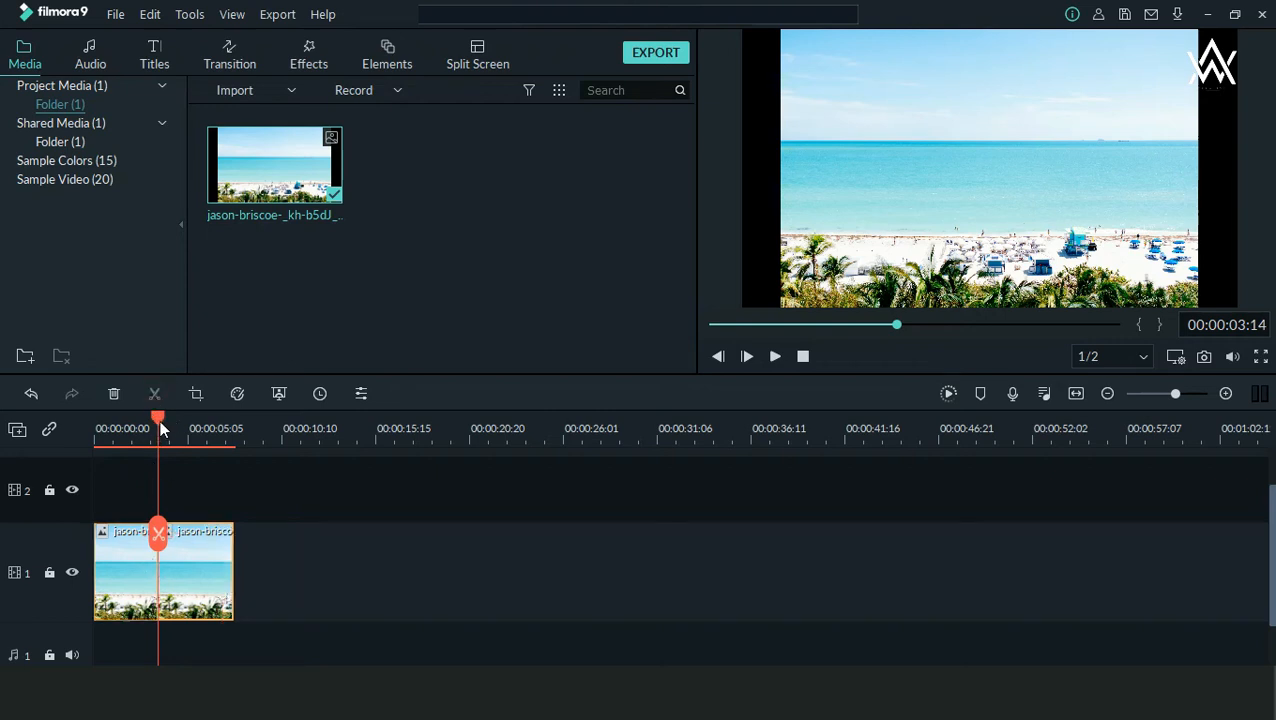
left_click(195, 436)
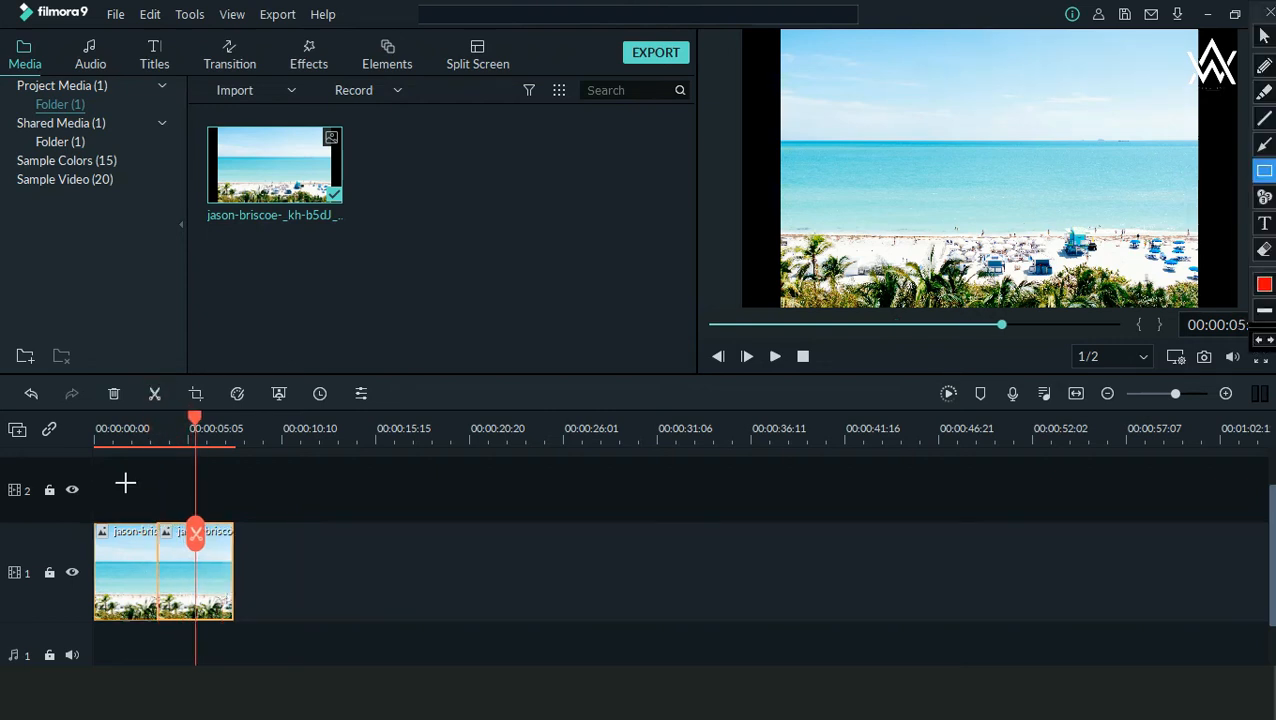
left_click_drag(124, 482, 184, 640)
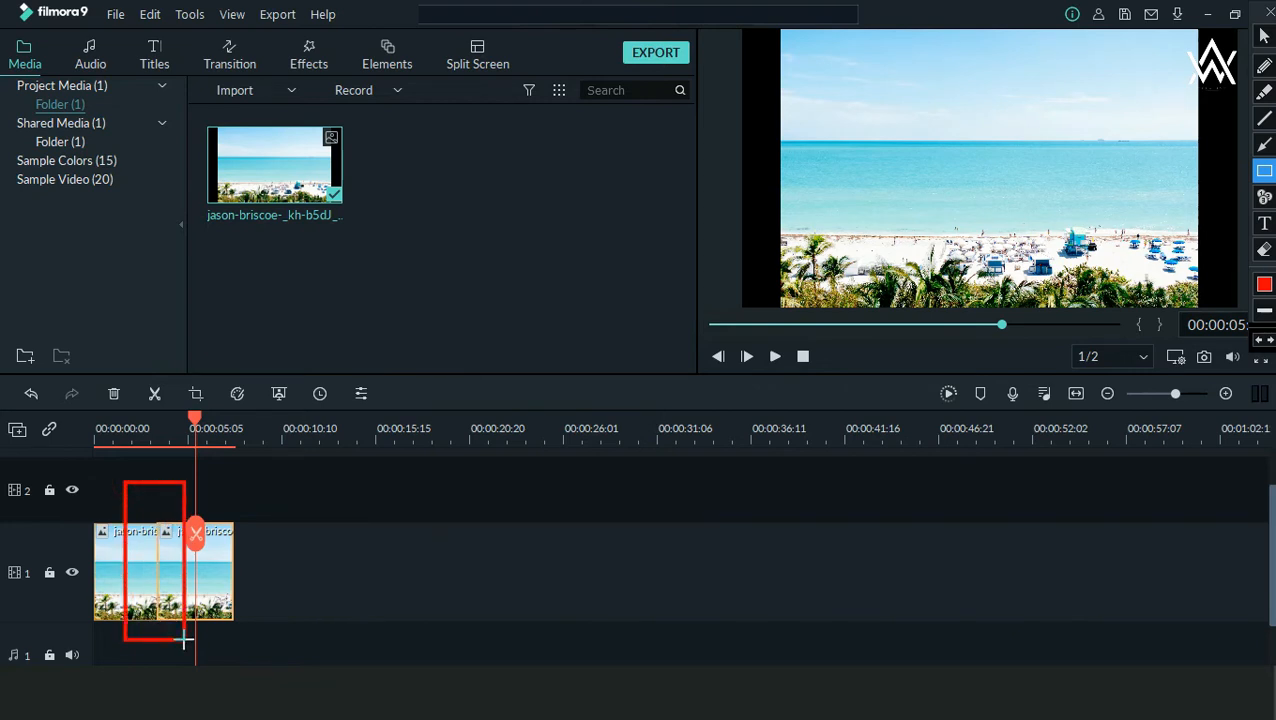
key("Escape")
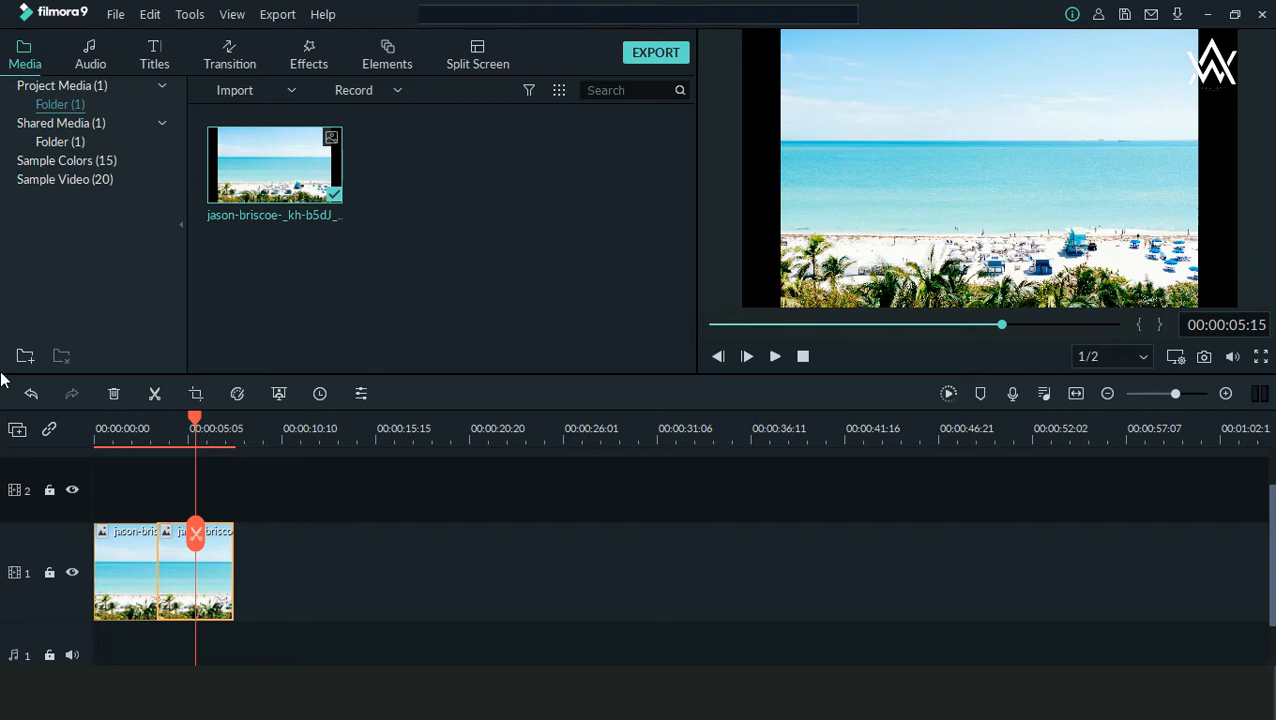
Step: Undo the split of the beach clip on video track 1 and redo it
key("ctrl+alt+d")
left_click_drag(19, 377, 45, 413)
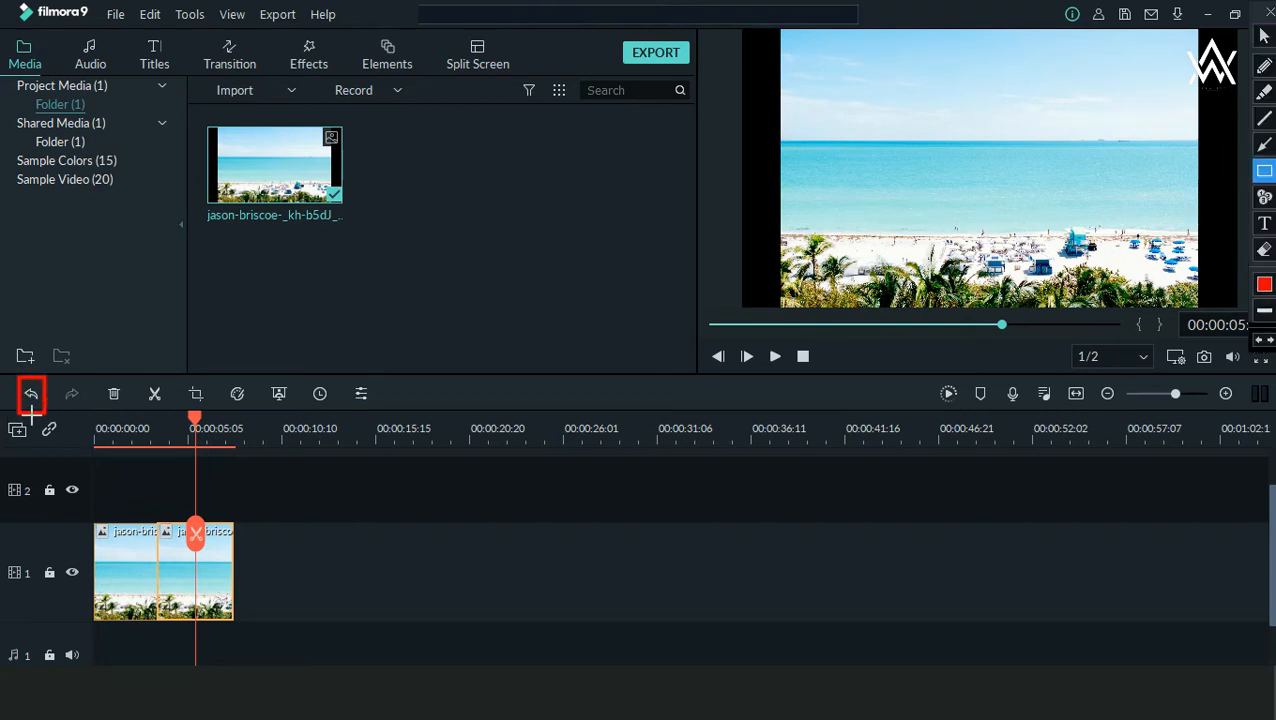
key("Escape")
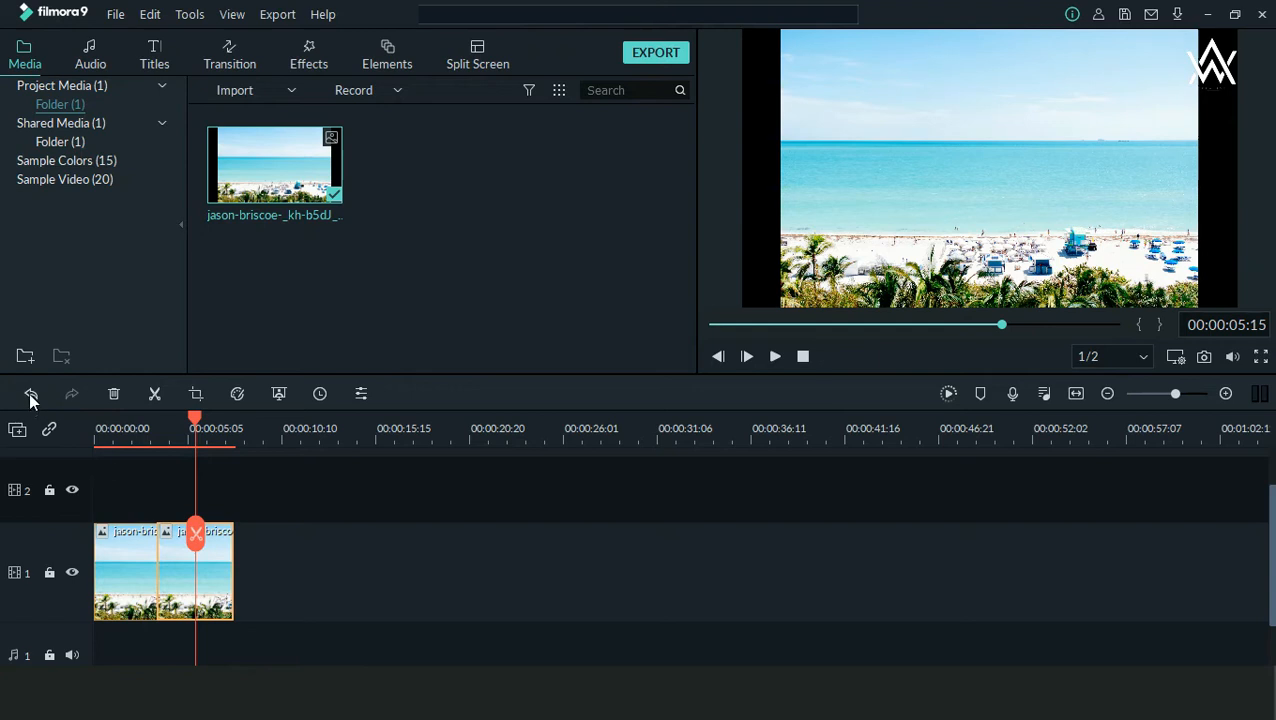
left_click(30, 398)
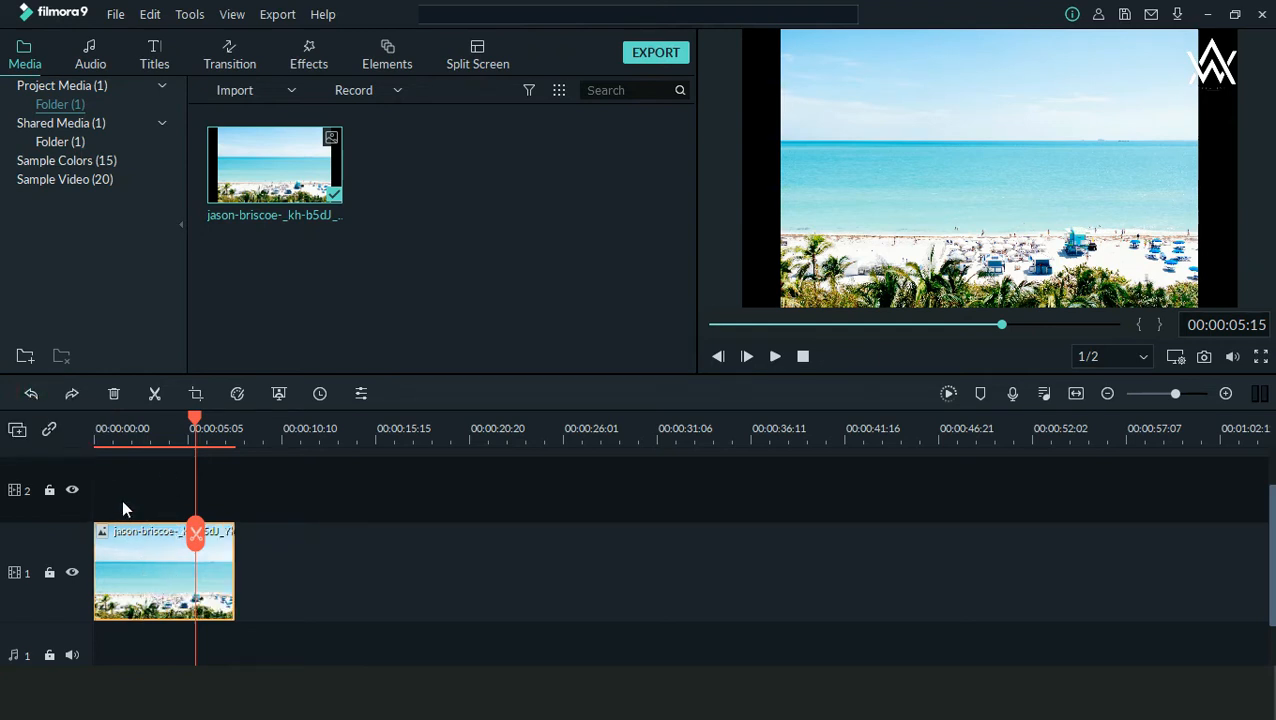
left_click_drag(51, 377, 95, 415)
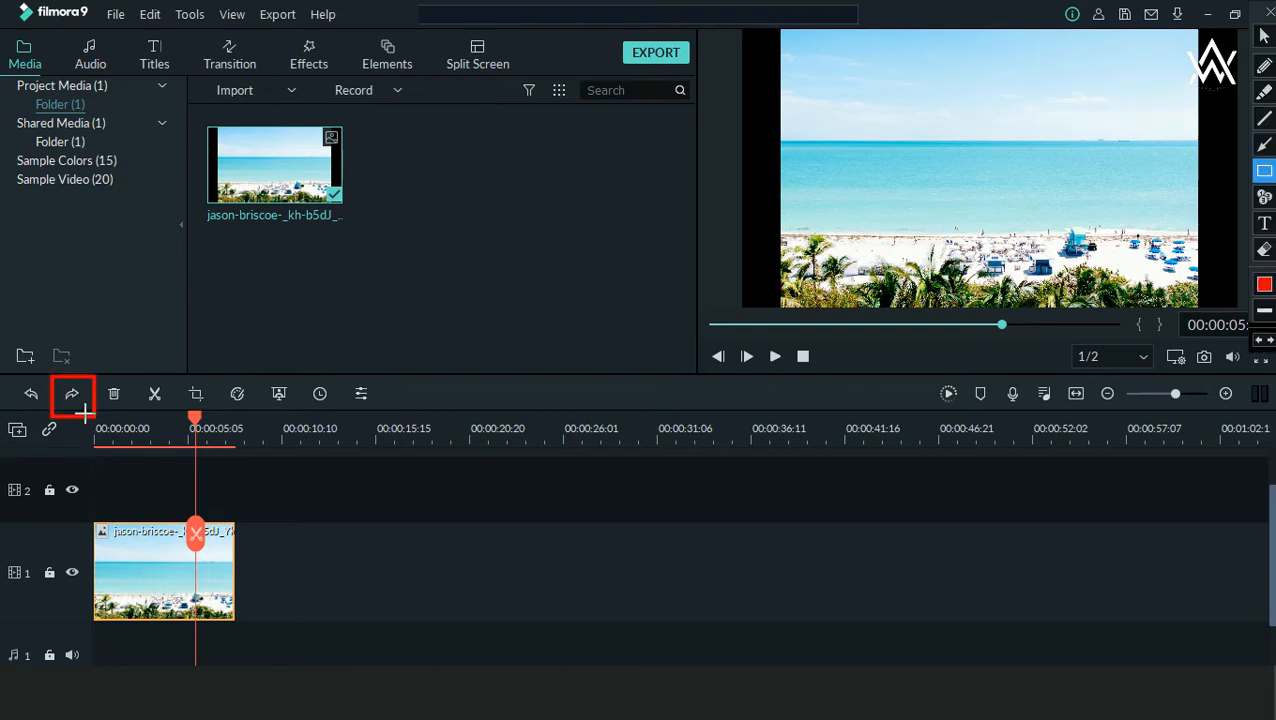
key("Escape")
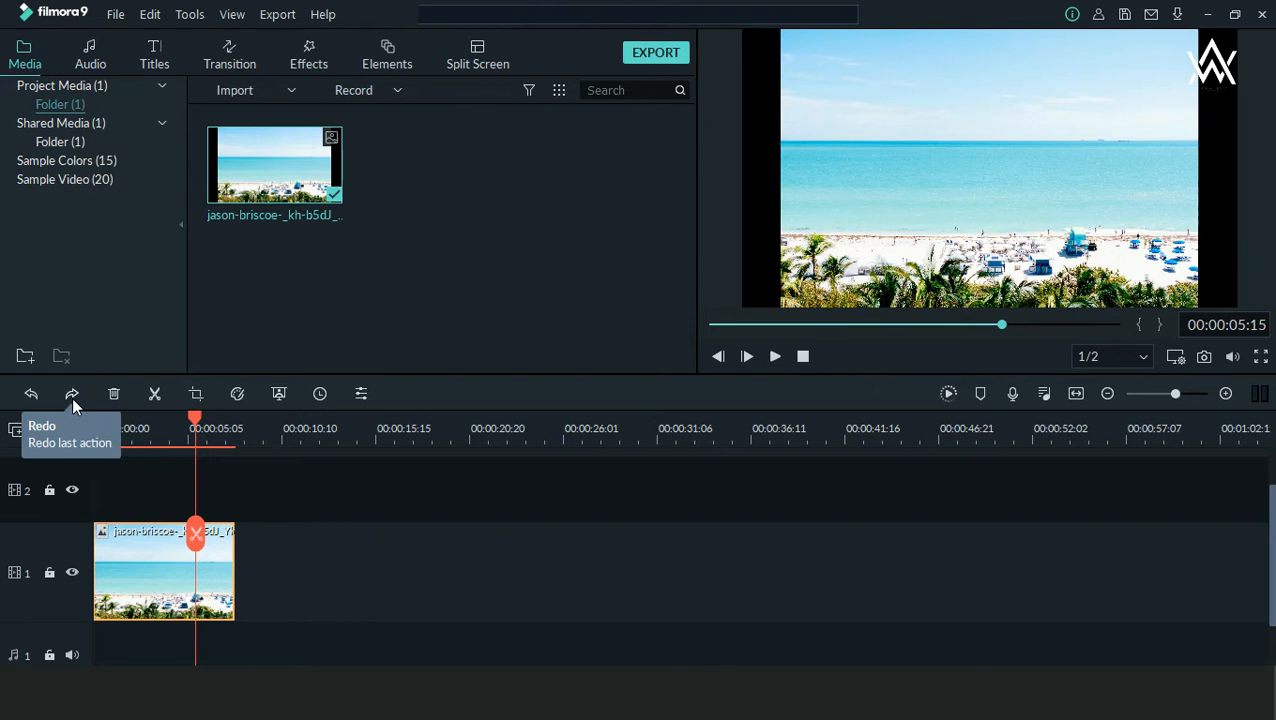
left_click(72, 396)
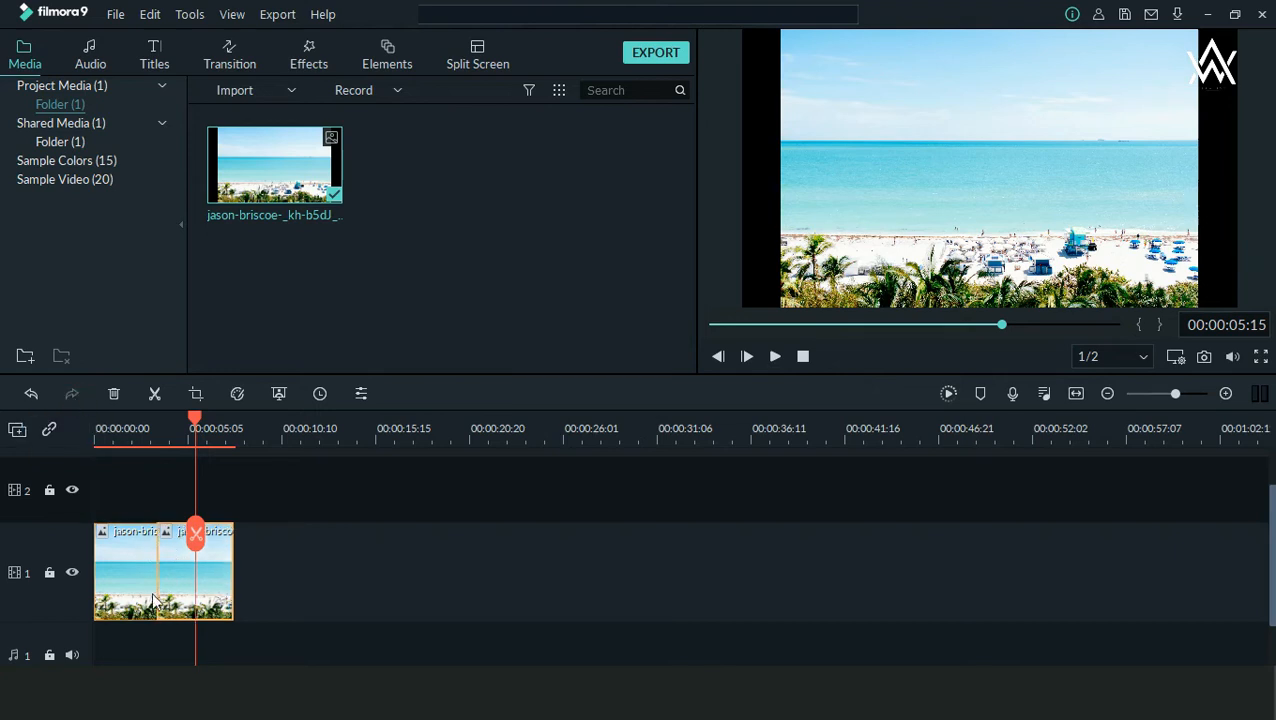
Step: Move the playhead to 00:00:02:14 and open the Crop and Zoom settings of the second beach clip segment
left_click_drag(197, 426, 140, 442)
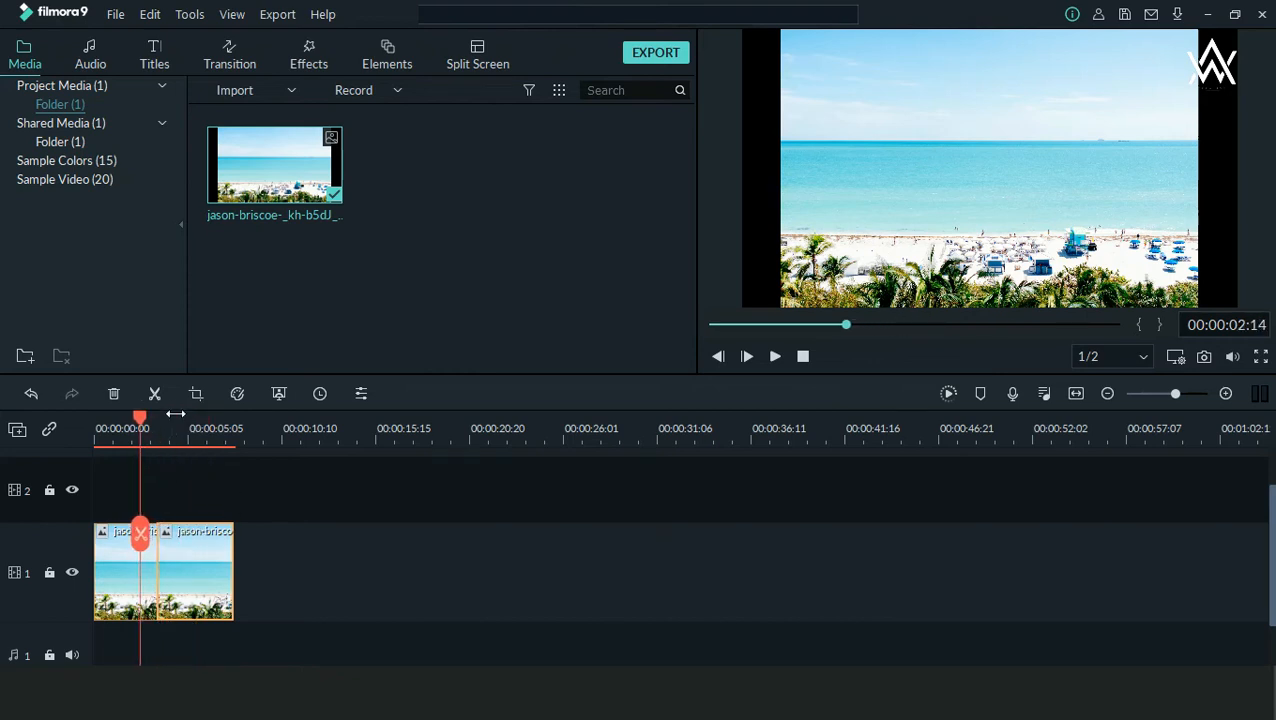
key("ctrl+alt+d")
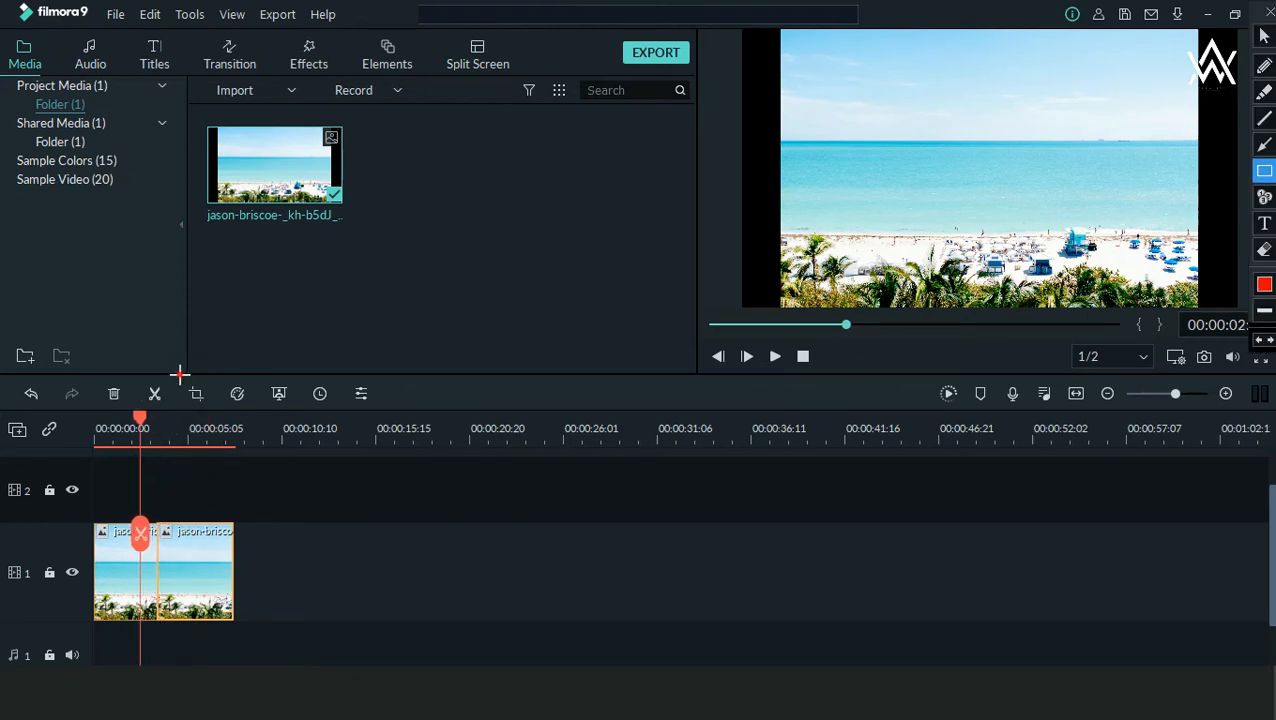
mouse_move(180, 369)
left_mouse_down()
mouse_move(193, 405)
mouse_move(215, 417)
left_mouse_up()
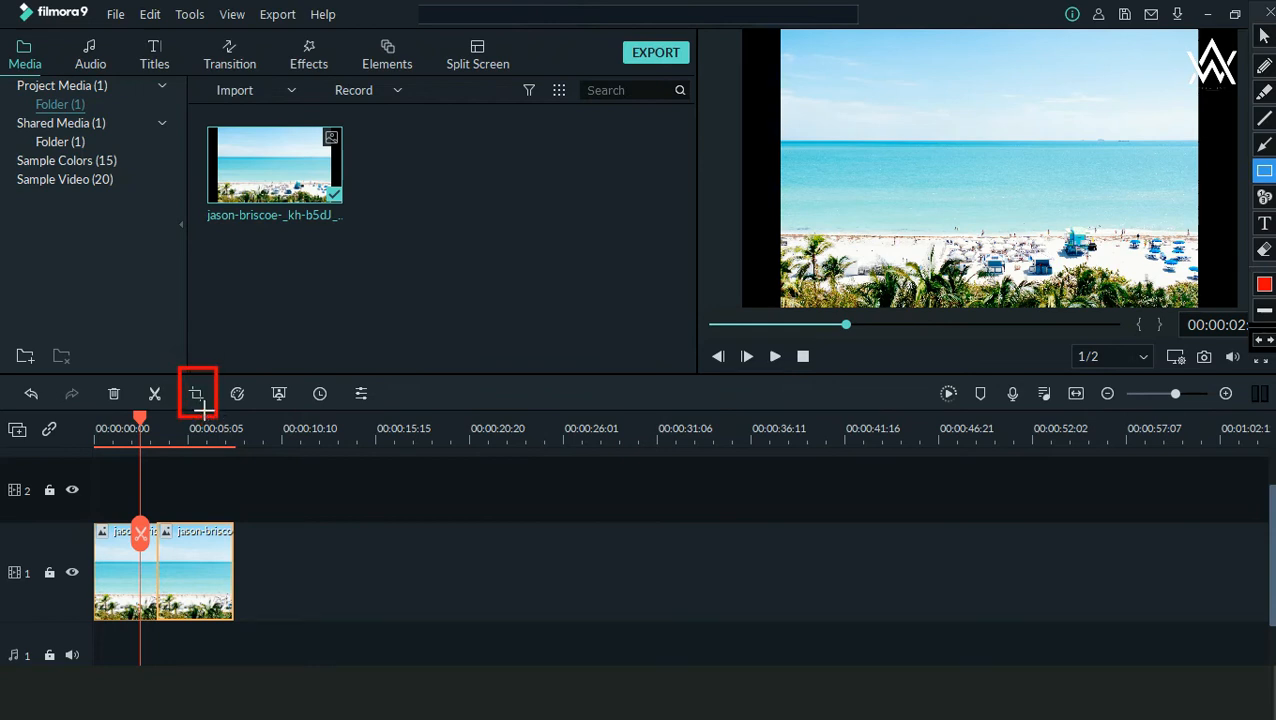
key("Escape")
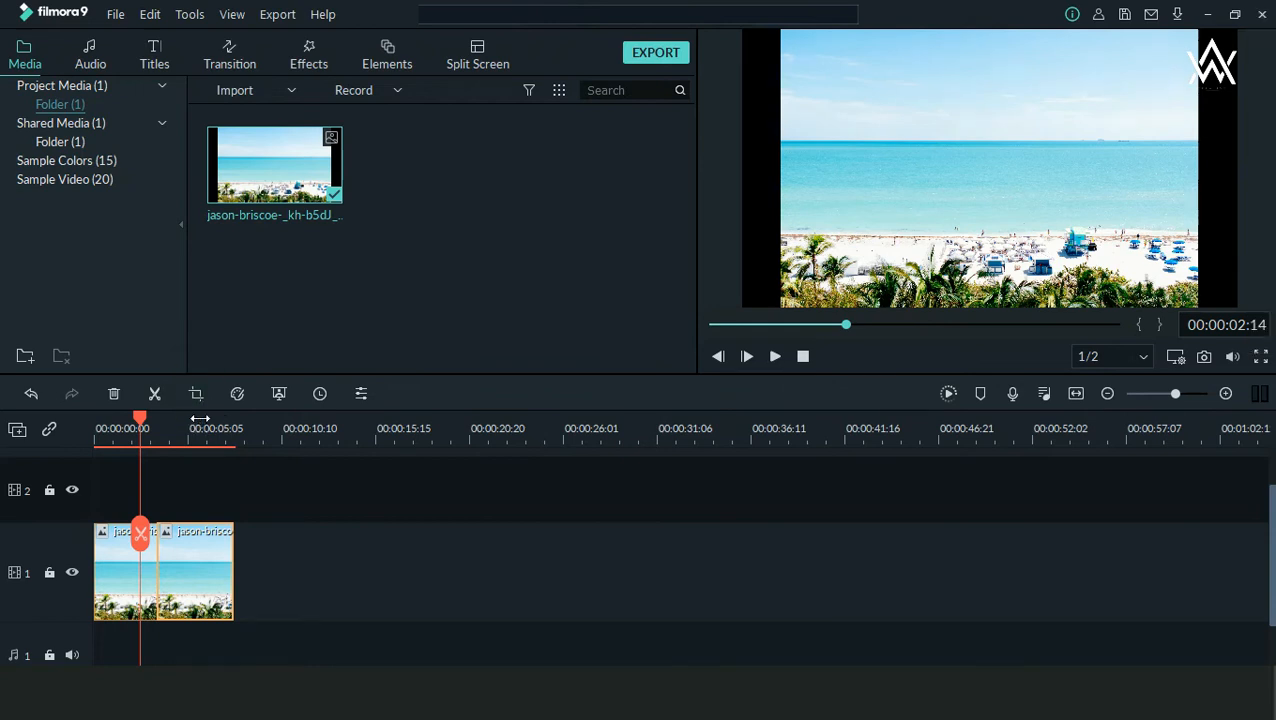
left_click(196, 394)
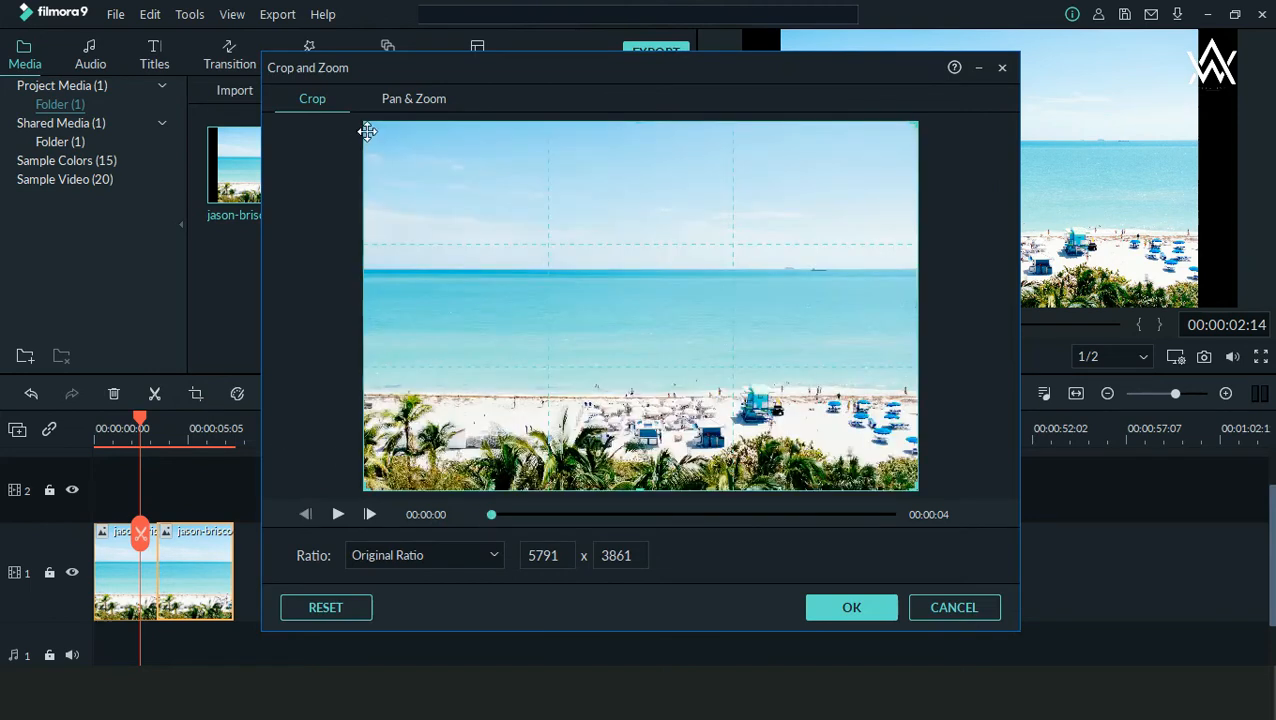
Step: Try cropping the segment to about 4226 x 2818 in its original ratio, and reset the crop
left_click_drag(363, 124, 515, 228)
left_click_drag(673, 311, 598, 250)
mouse_move(666, 333)
left_mouse_down()
mouse_move(655, 336)
mouse_move(686, 356)
mouse_move(654, 347)
left_mouse_up()
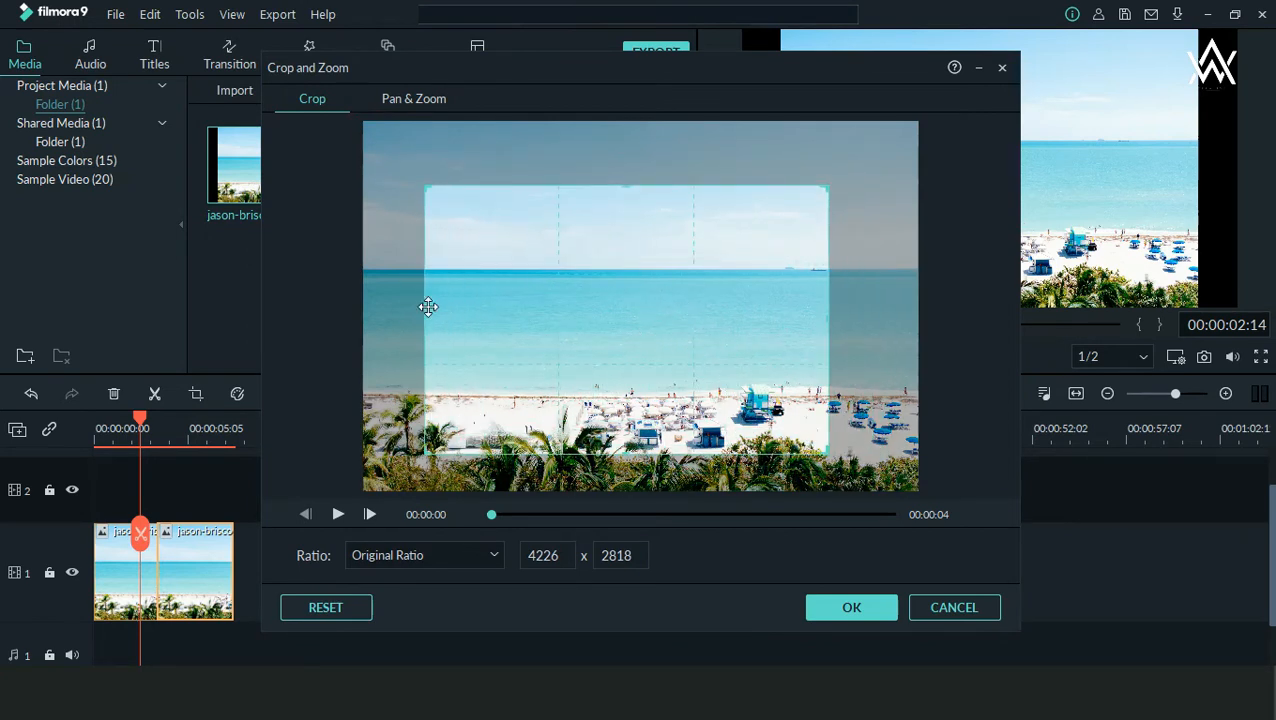
left_click(336, 607)
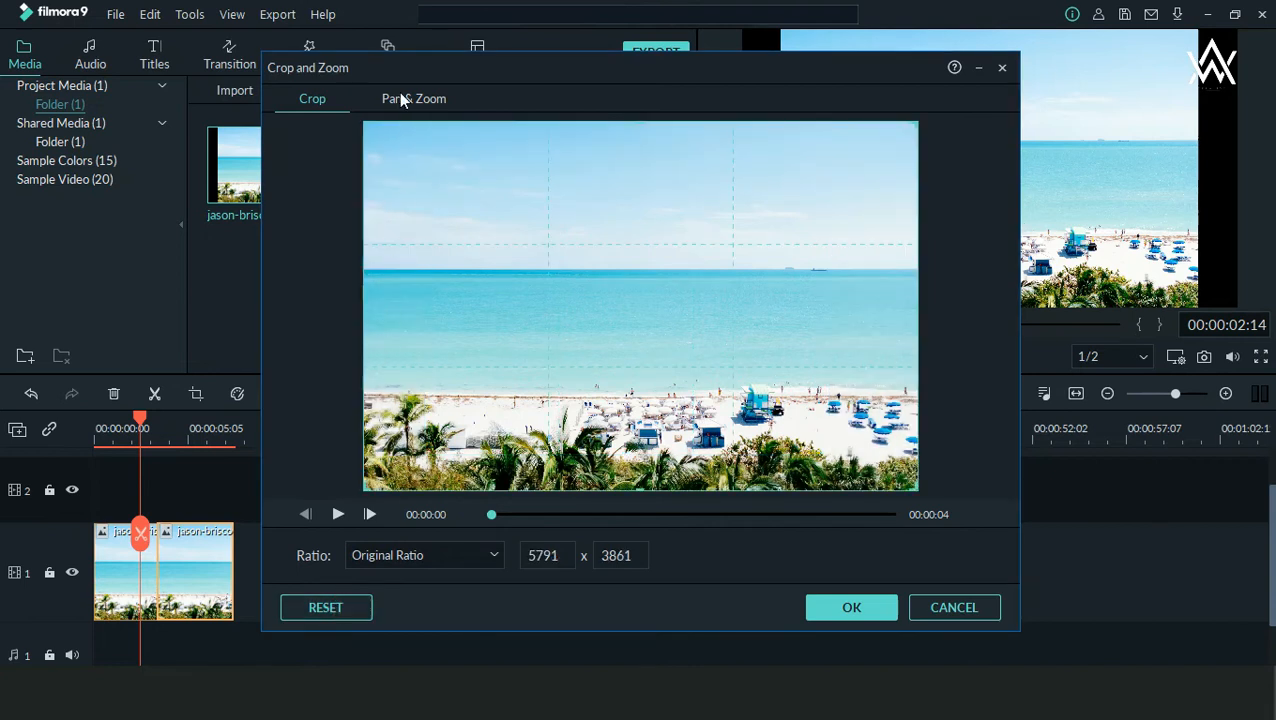
Step: Switch from cropping to Pan & Zoom and play the preview of the default zoom-in motion
left_click(425, 103)
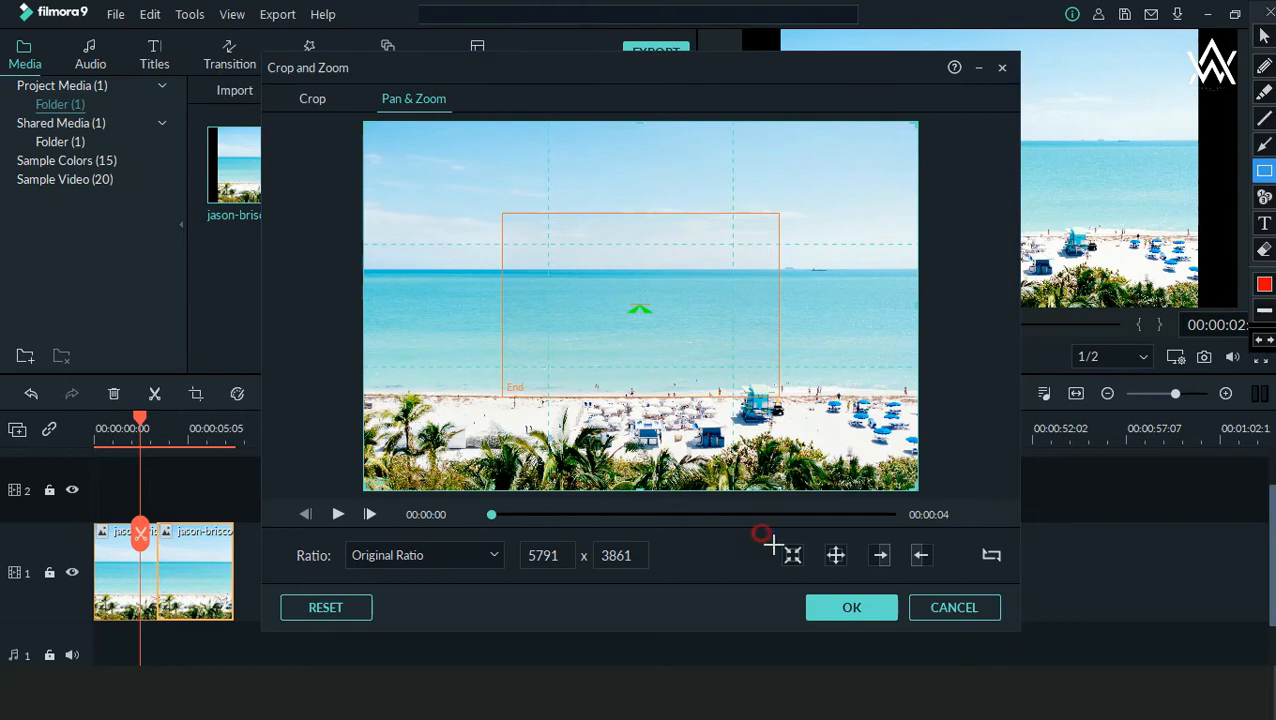
mouse_move(764, 532)
left_mouse_down()
mouse_move(900, 578)
mouse_move(954, 580)
left_mouse_up()
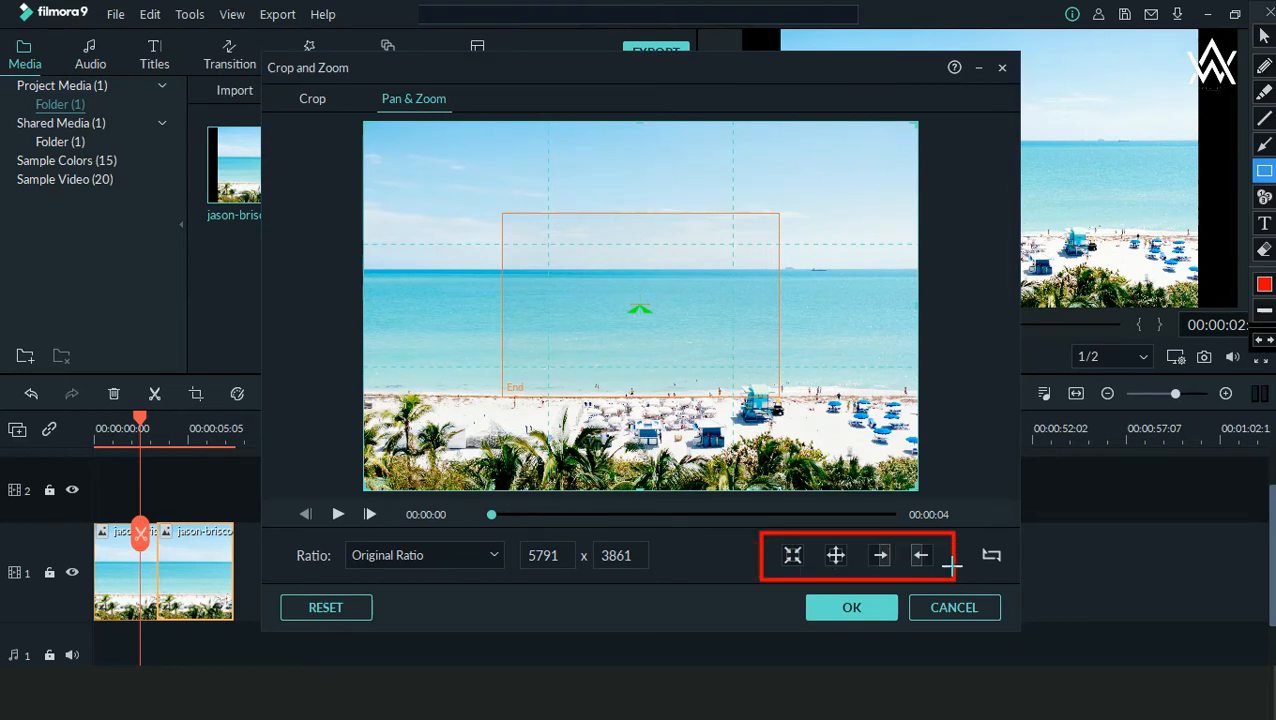
key("Escape")
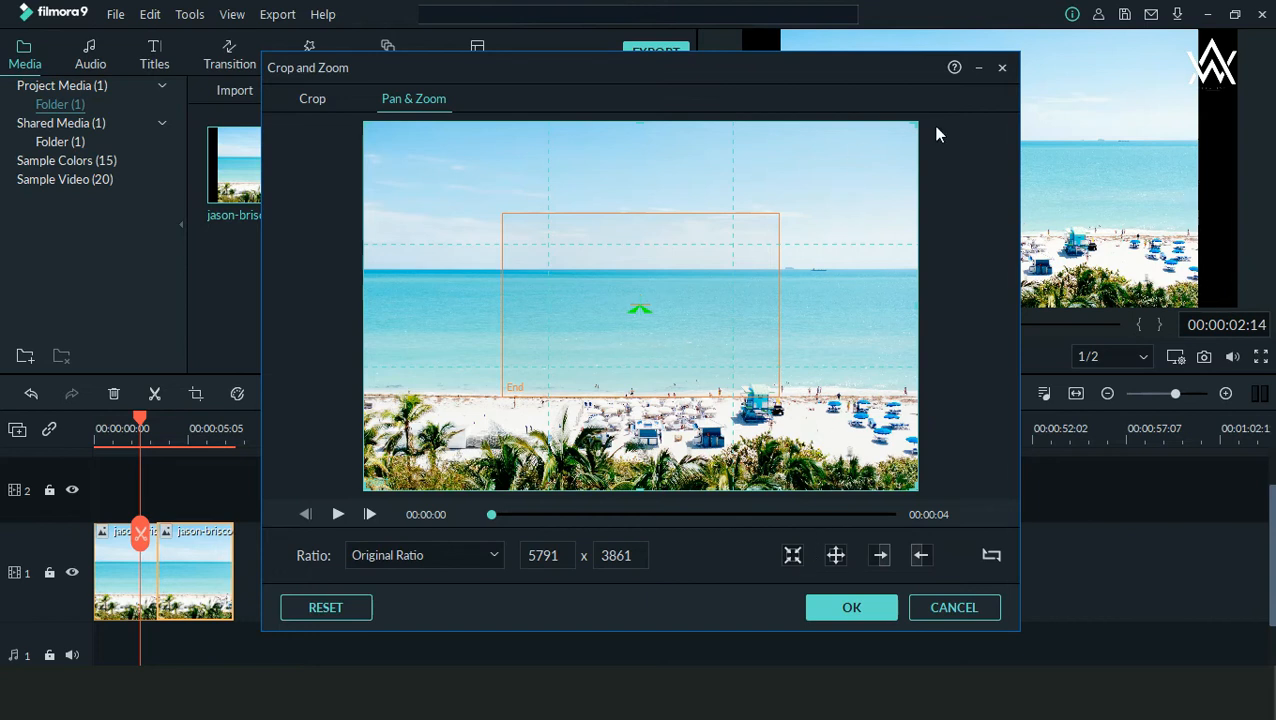
left_click(337, 515)
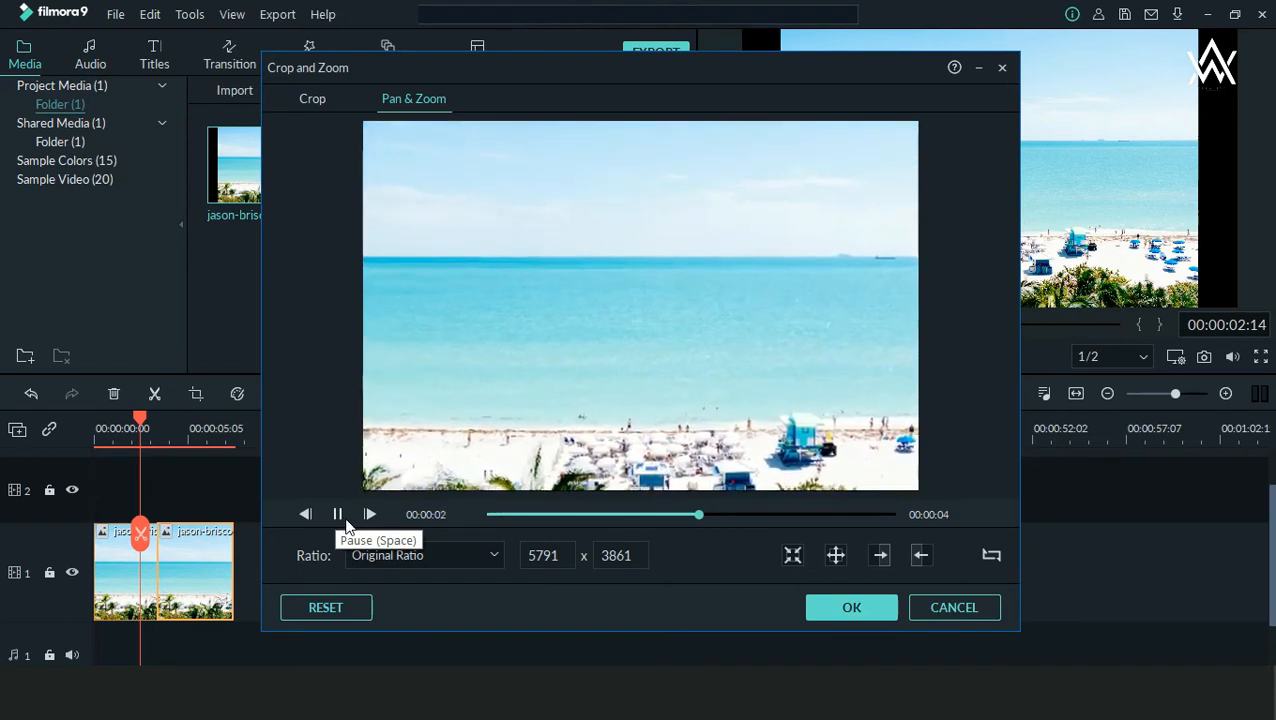
Step: Try the zoom-out motion and the left-to-right pan on the segment, previewing each one
left_click(838, 558)
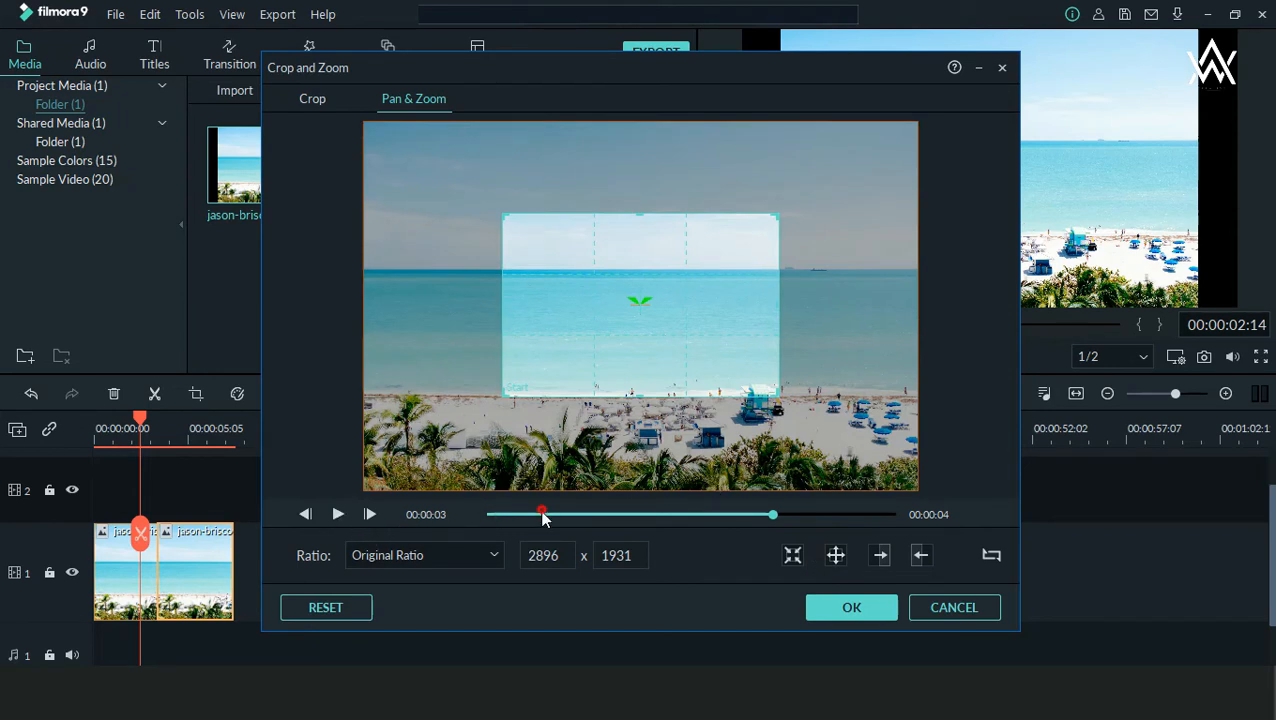
left_click_drag(549, 513, 414, 517)
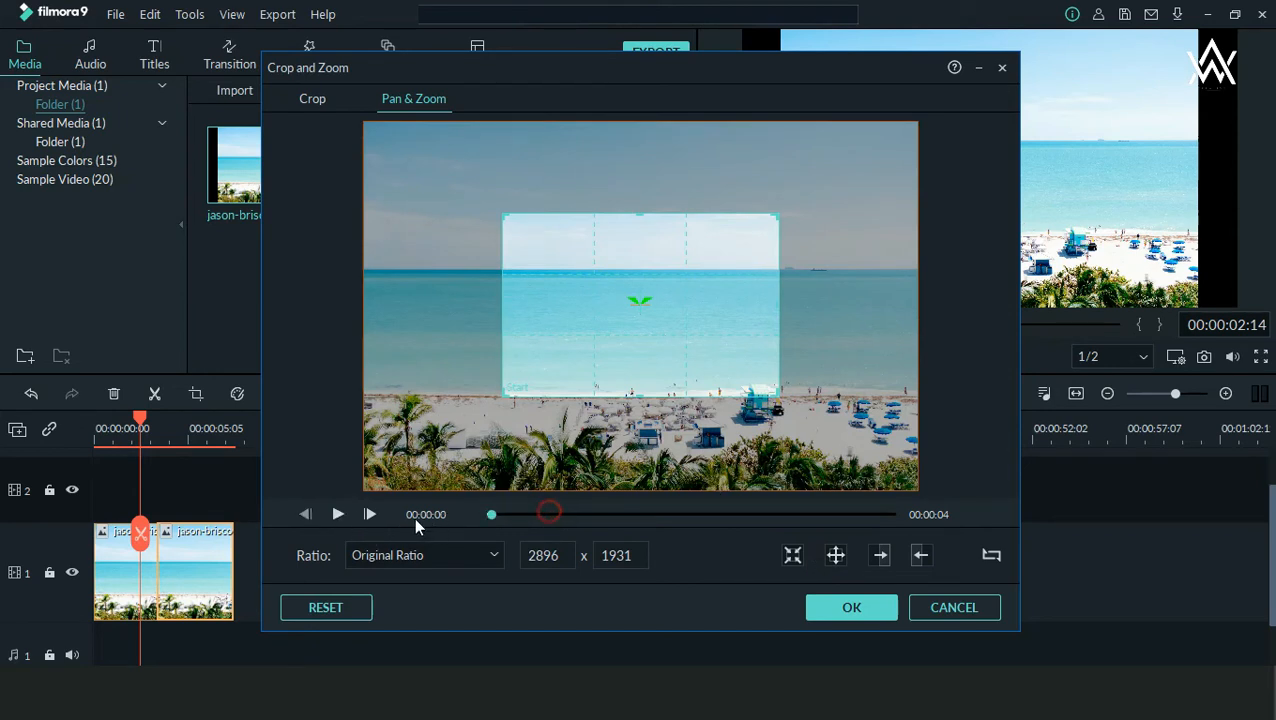
left_click(339, 515)
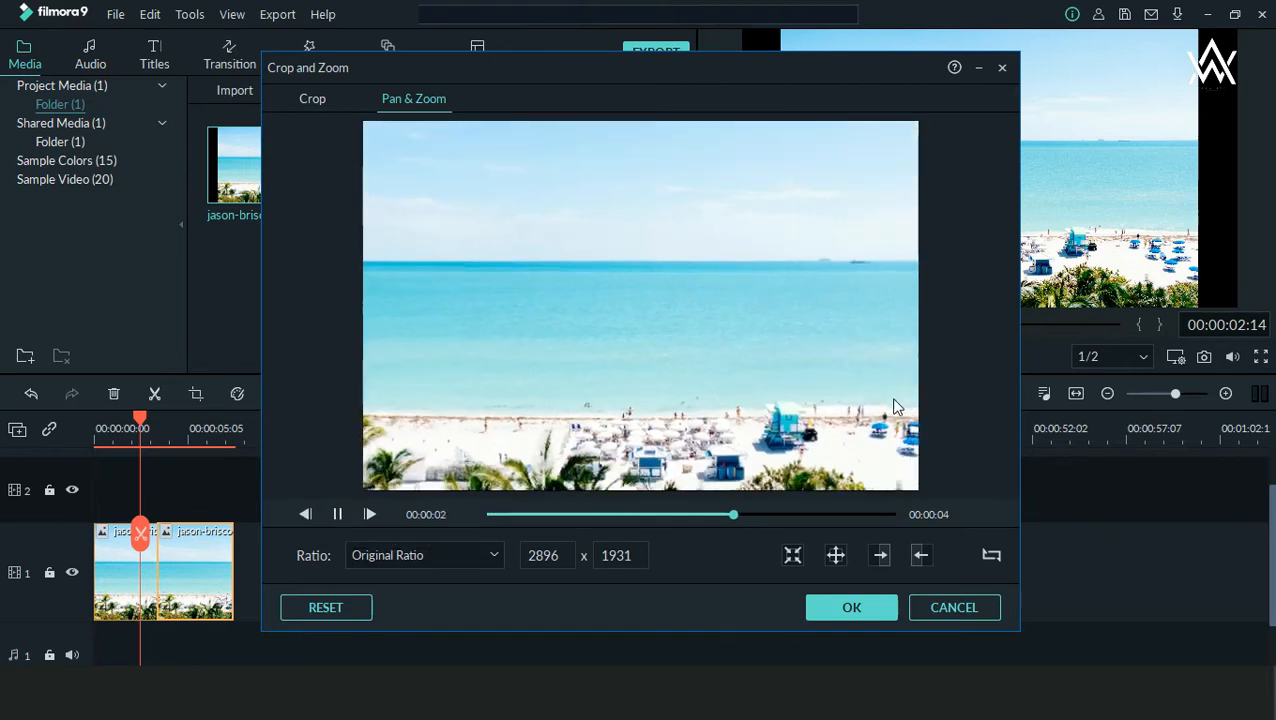
left_click(880, 556)
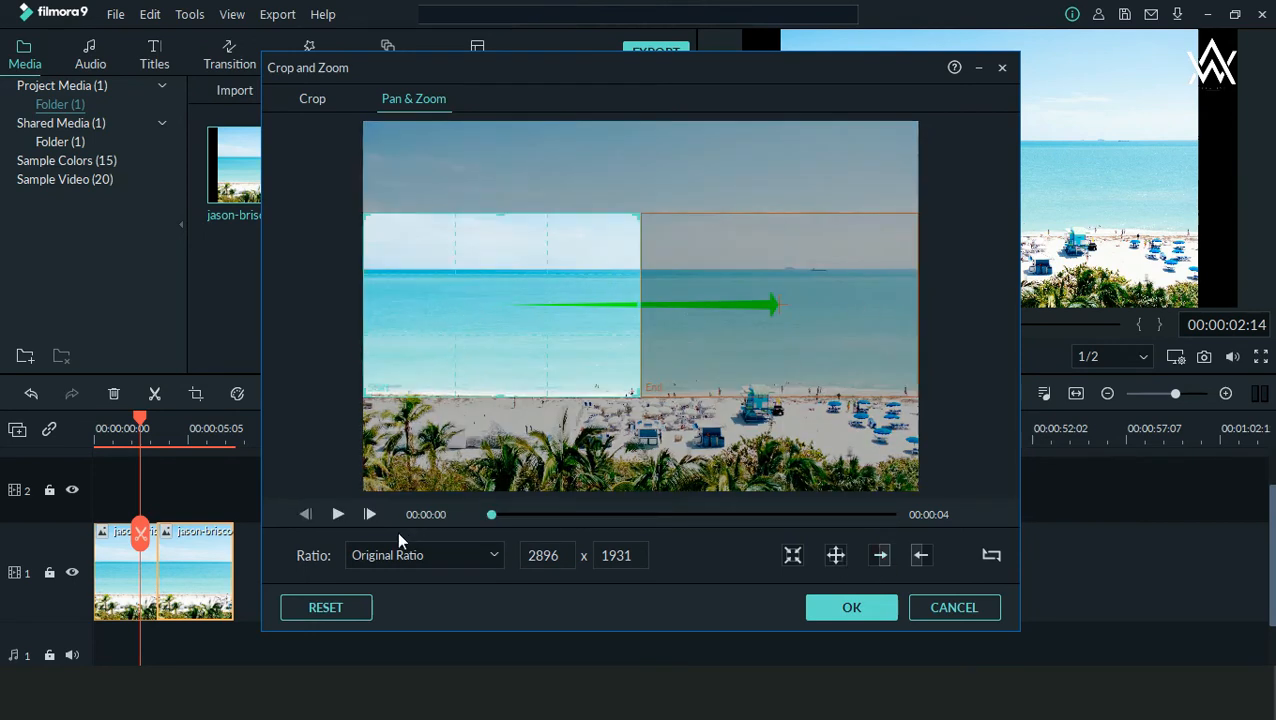
left_click(338, 514)
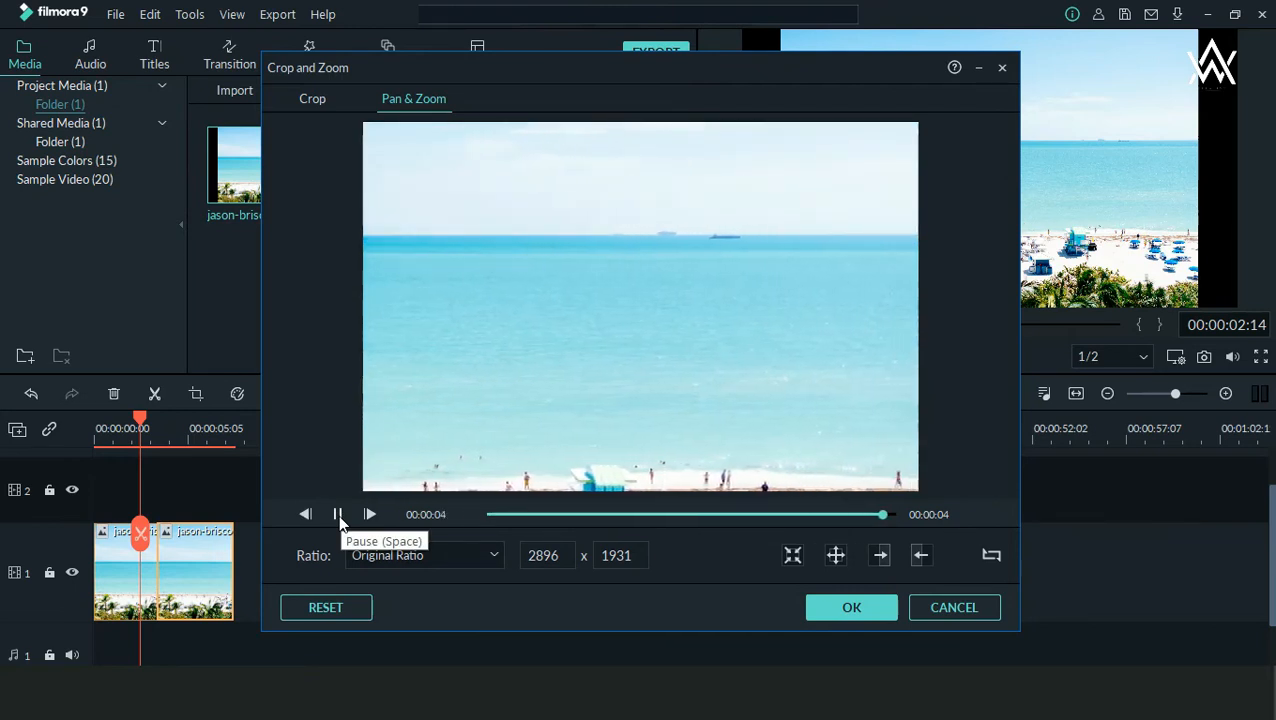
Step: Apply the right-to-left pan to the second beach clip segment, preview it and accept the Pan & Zoom settings
left_click(880, 555)
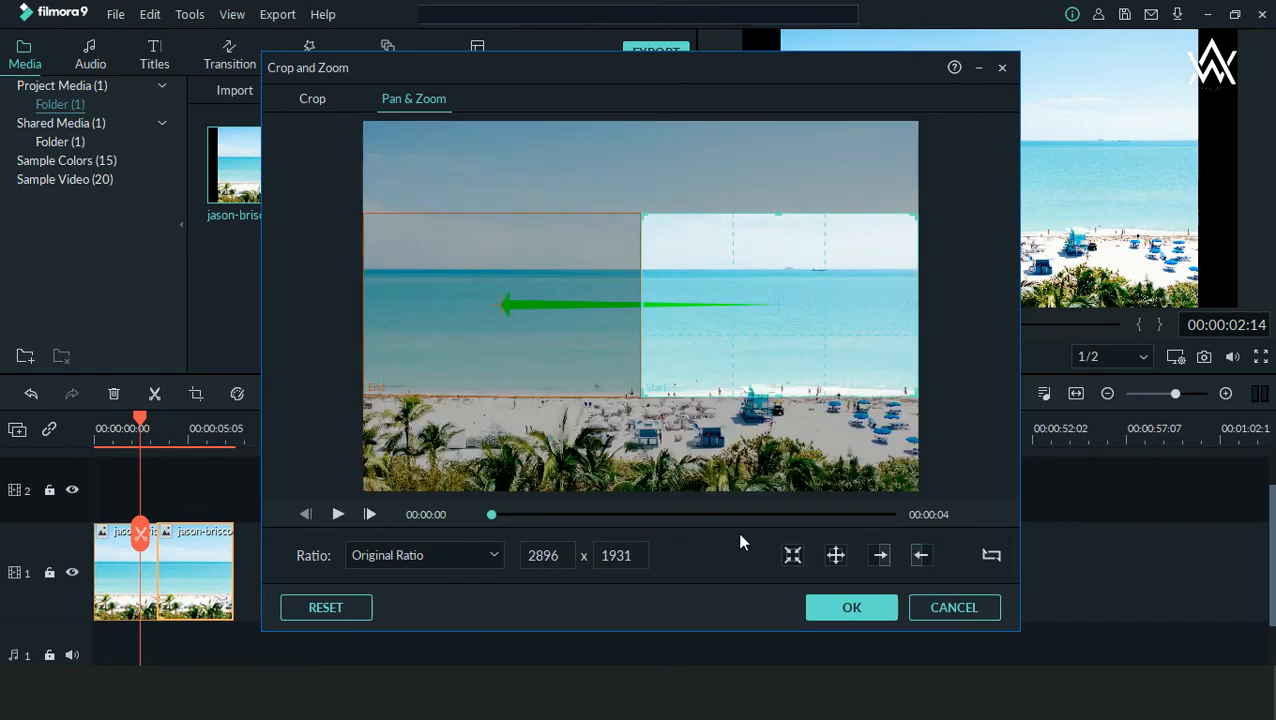
left_click(790, 556)
left_click(920, 556)
left_click(338, 514)
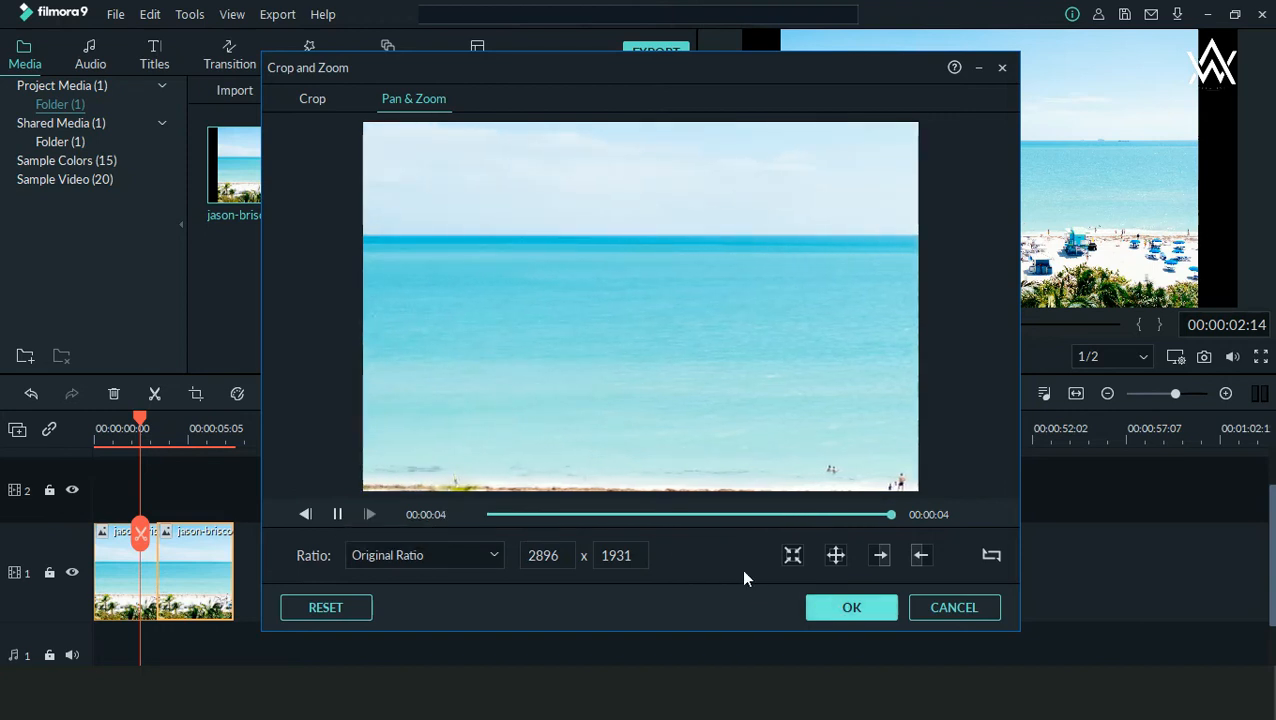
left_click(845, 607)
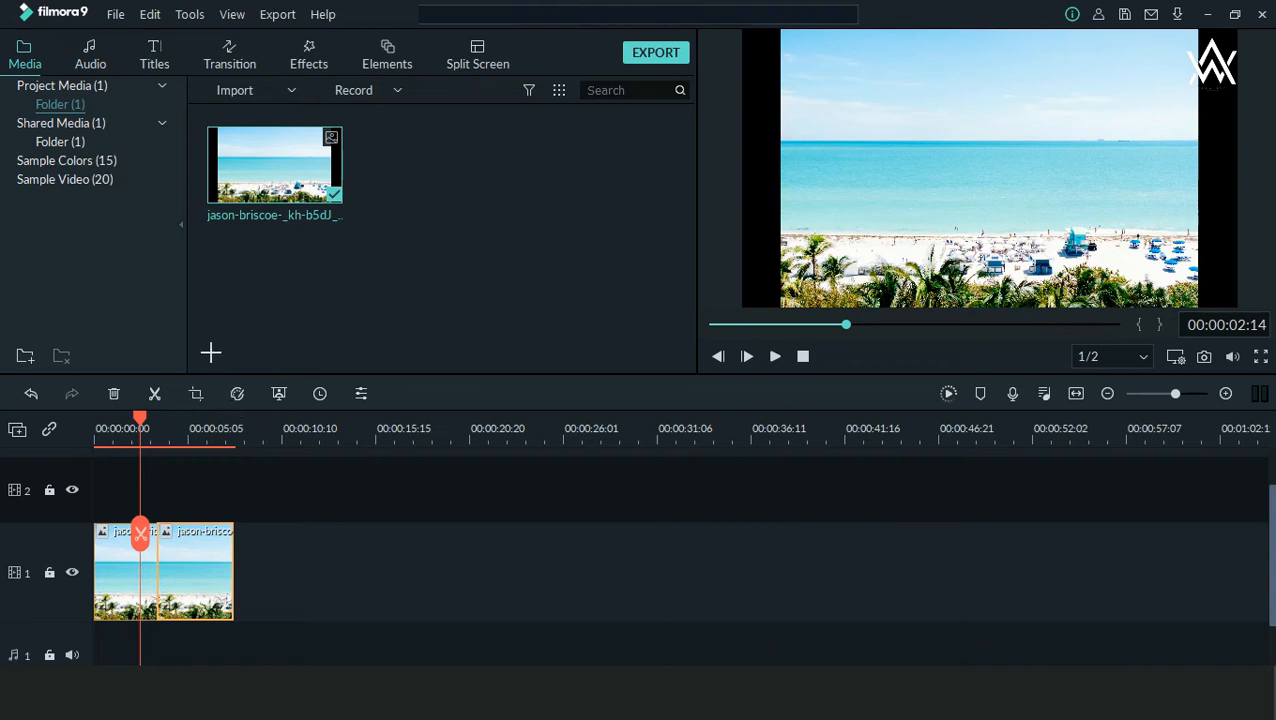
left_click_drag(213, 374, 260, 421)
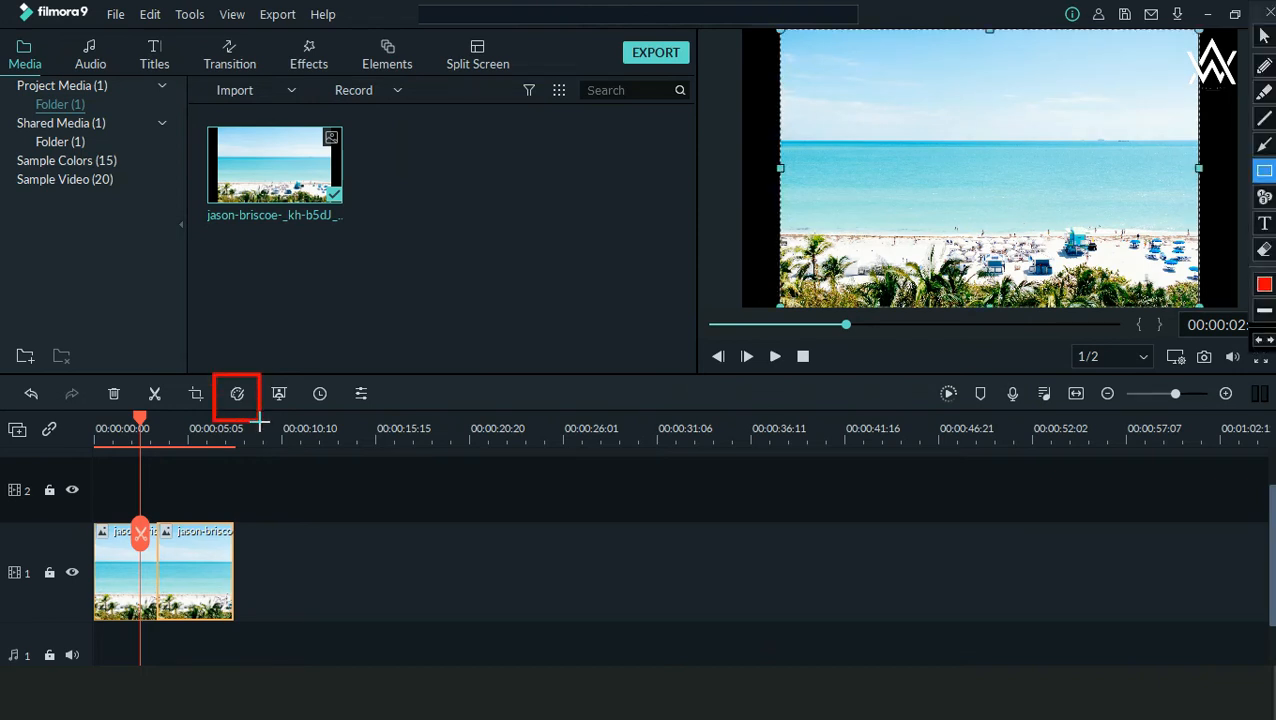
key("Escape")
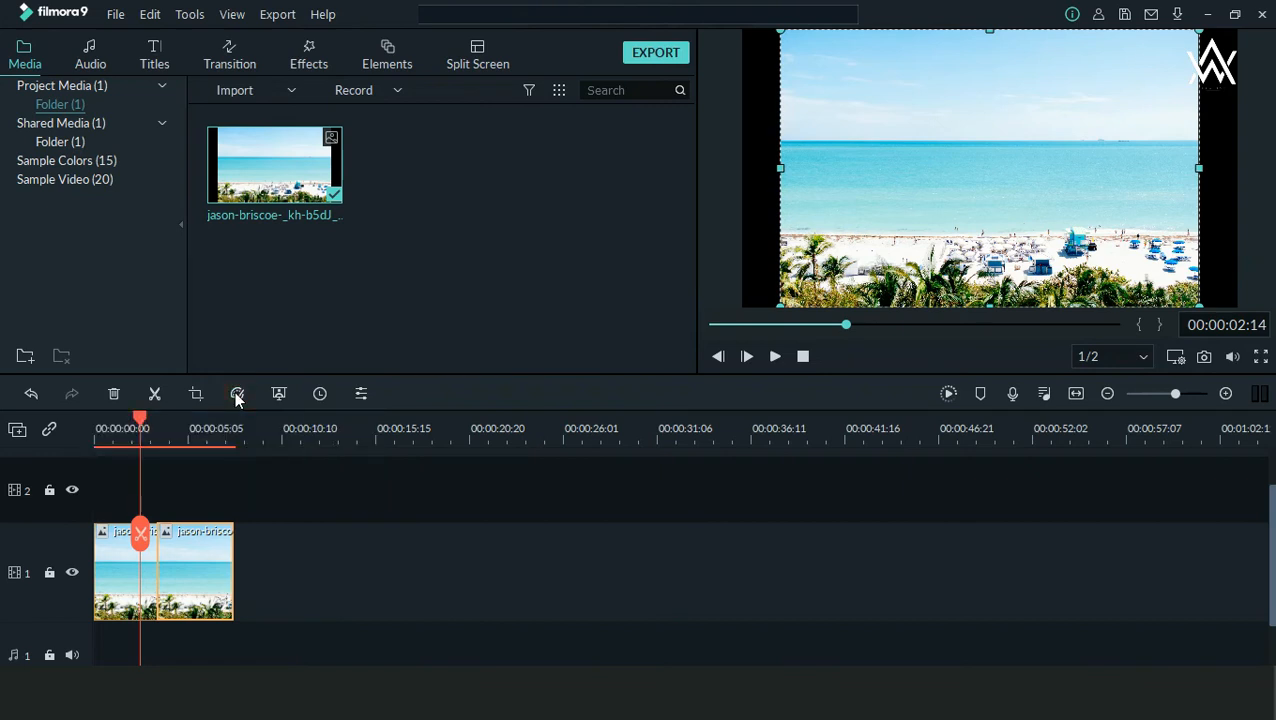
Step: Open Advanced Color Correction for the selected beach segment and browse through the colour presets
left_click(237, 396)
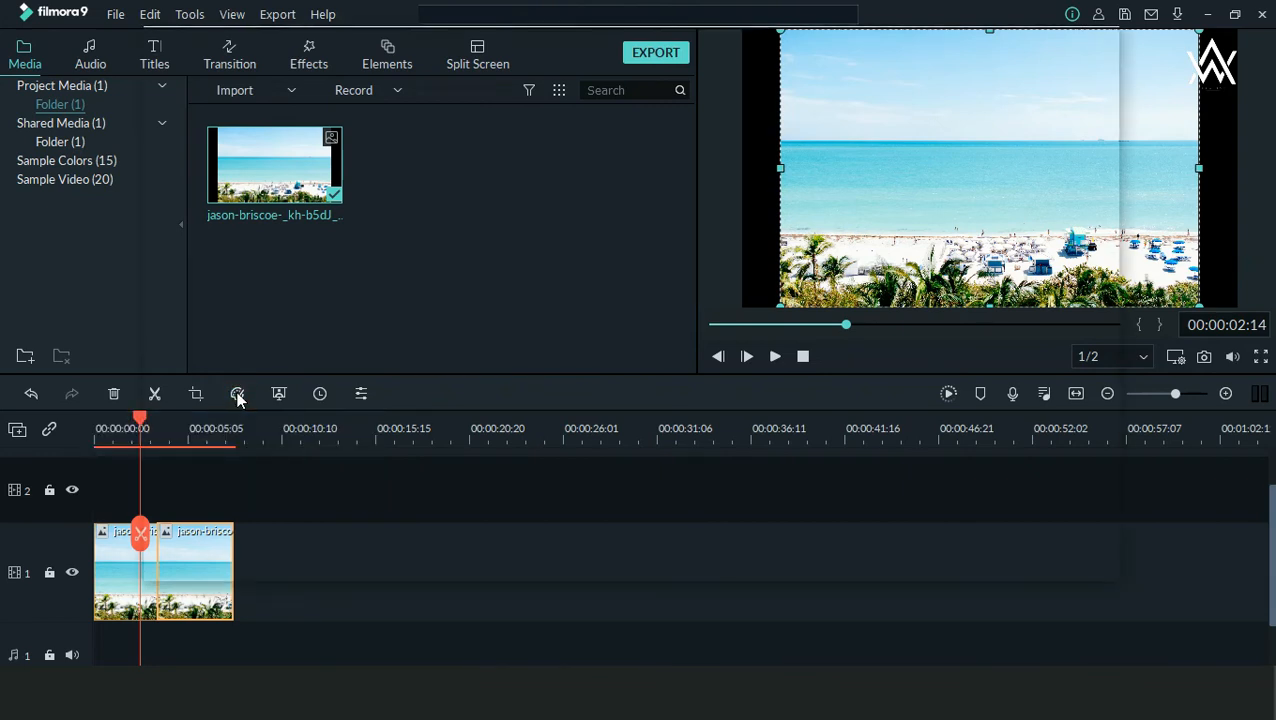
left_click(318, 390)
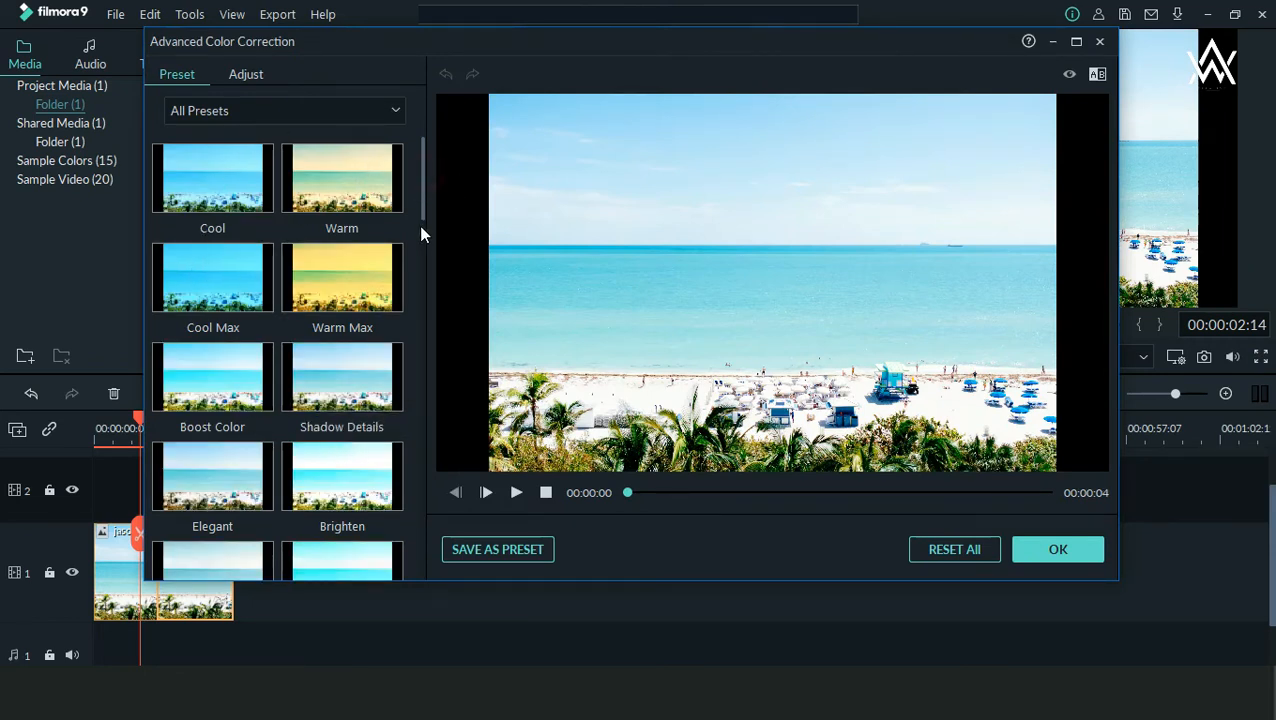
left_click_drag(423, 183, 430, 273)
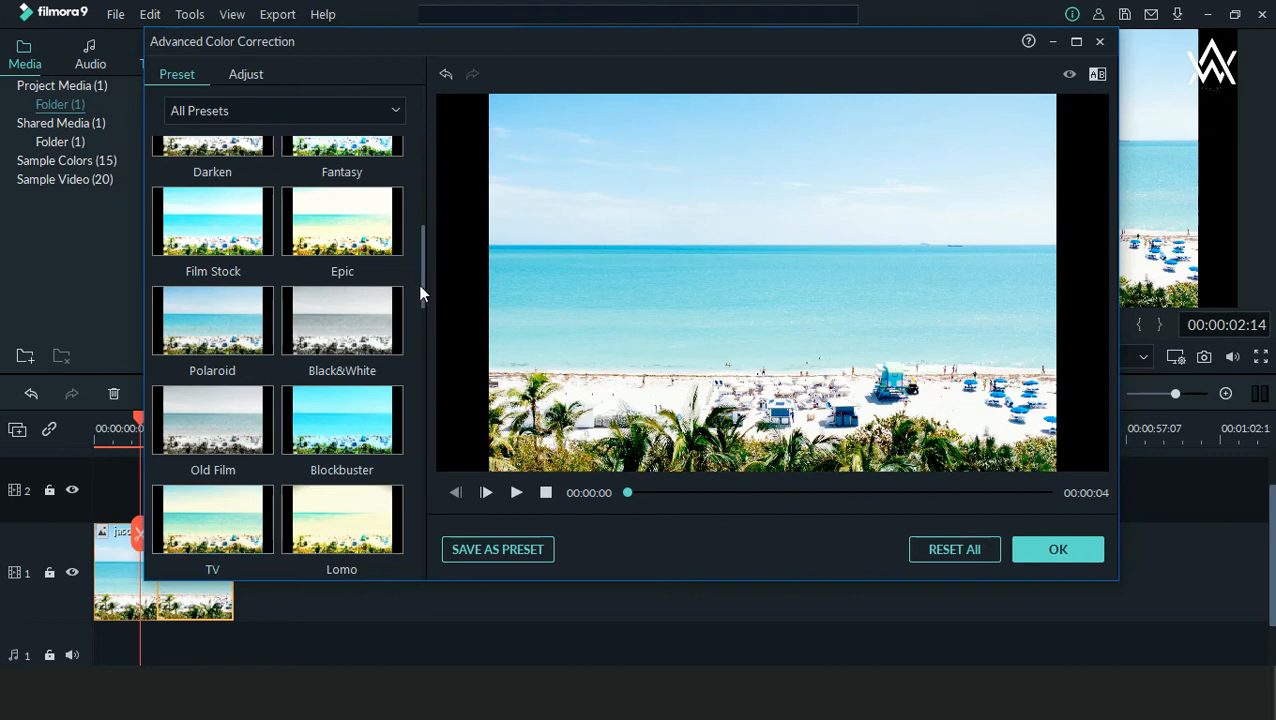
left_click_drag(421, 279, 431, 460)
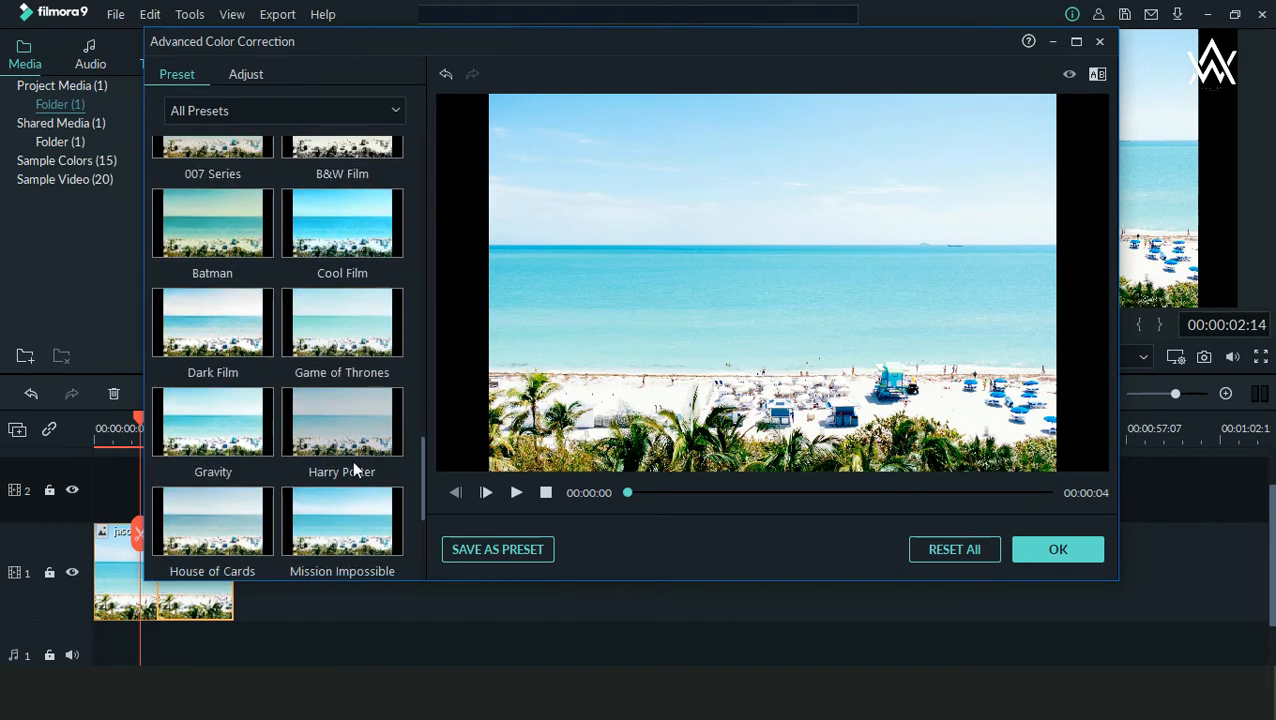
Step: Try Color Enhancement with Threshold 46 and Value 15, look at the White Balance controls, and reset all colour corrections
left_click(245, 75)
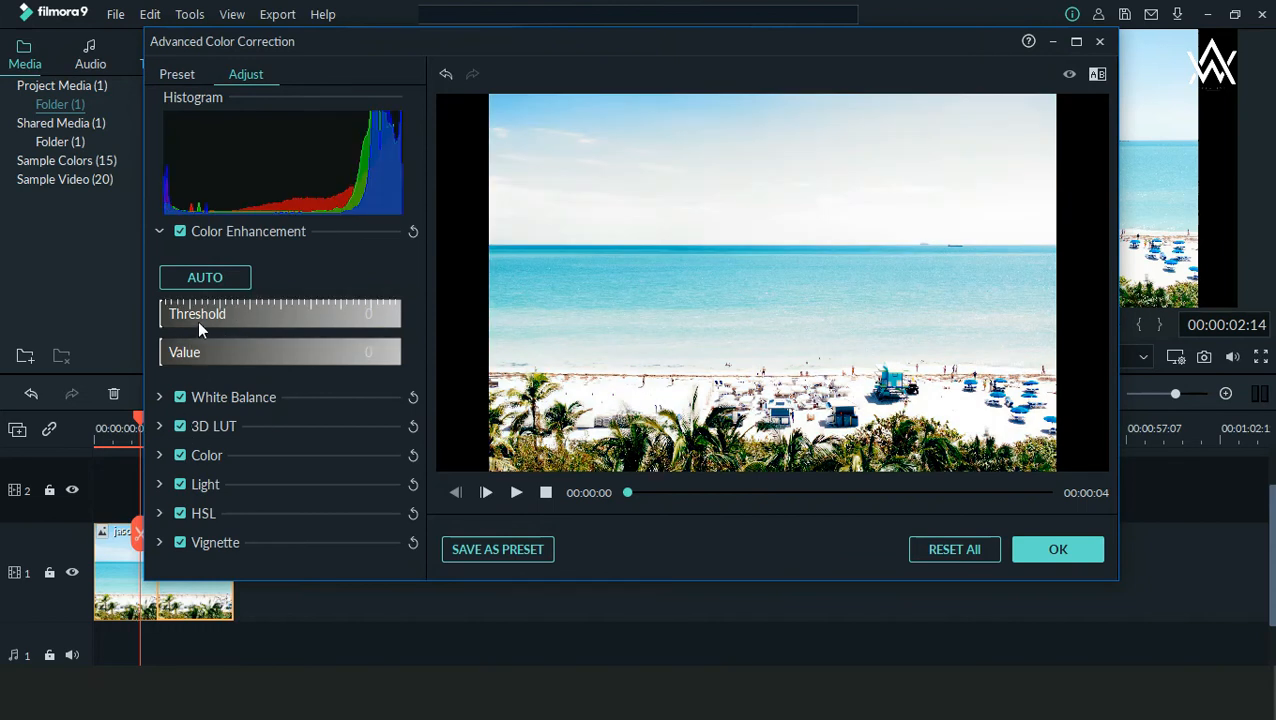
left_click_drag(166, 314, 271, 302)
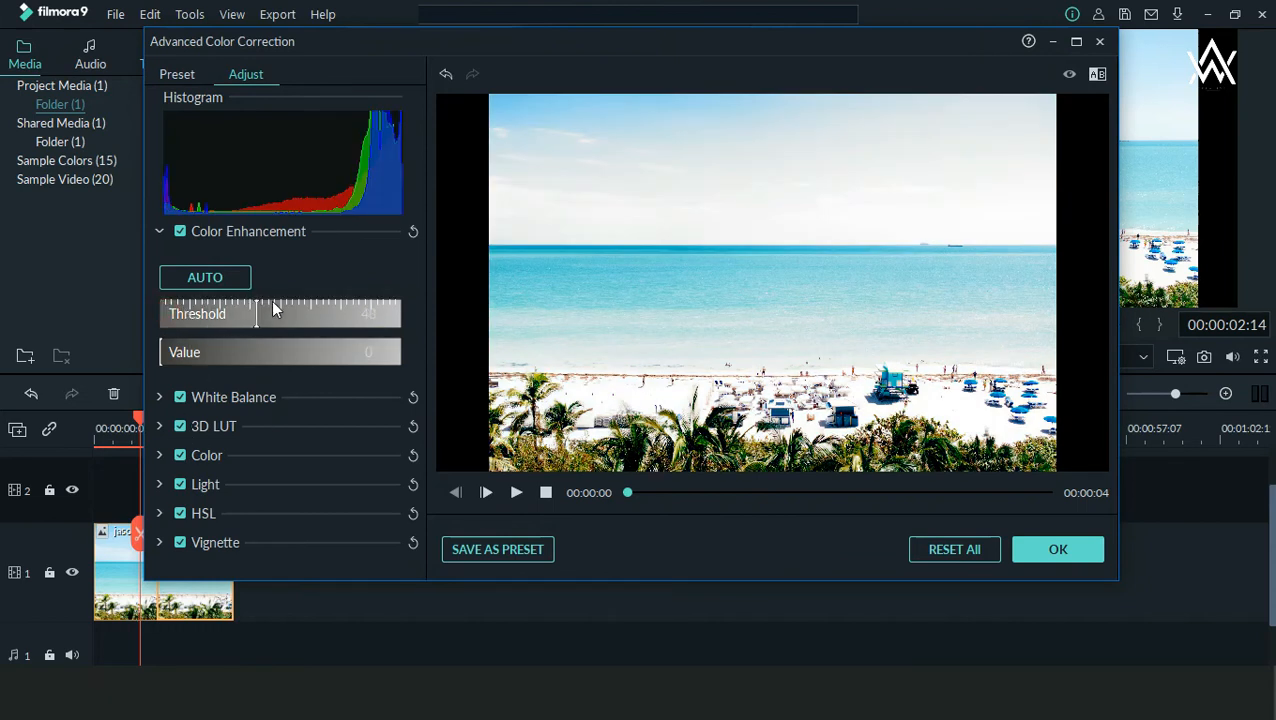
left_click(195, 352)
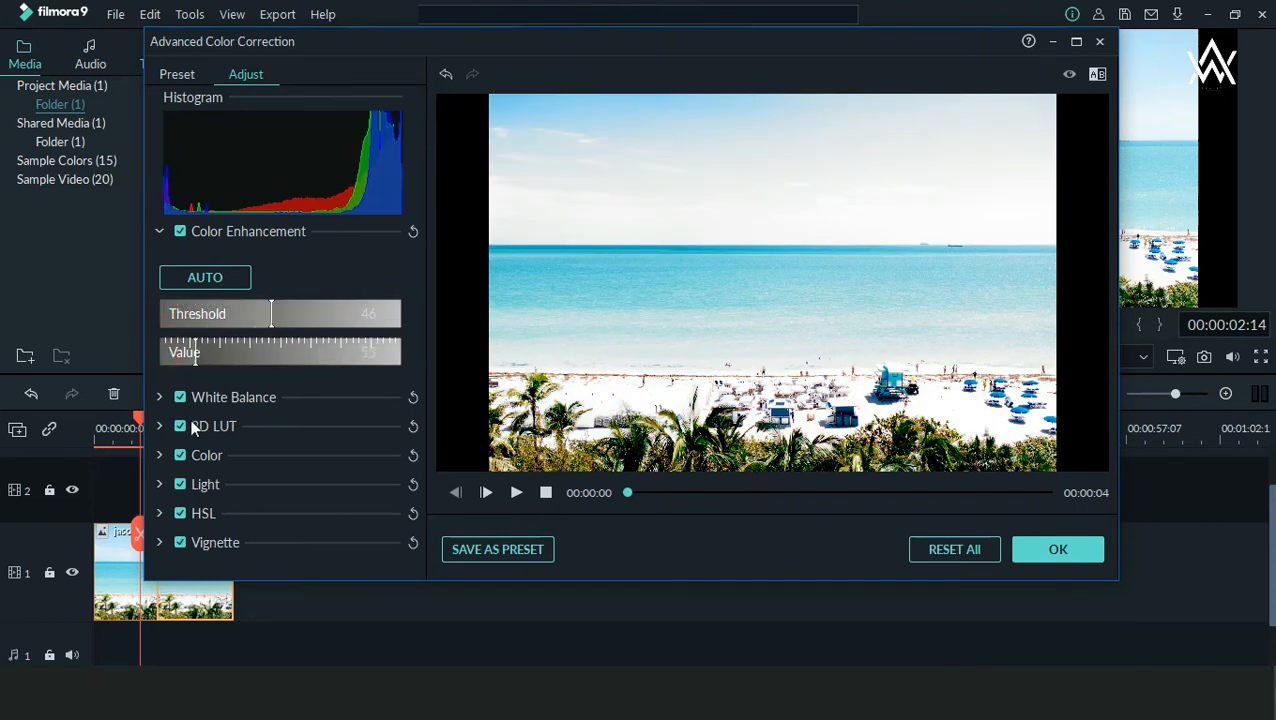
left_click(180, 397)
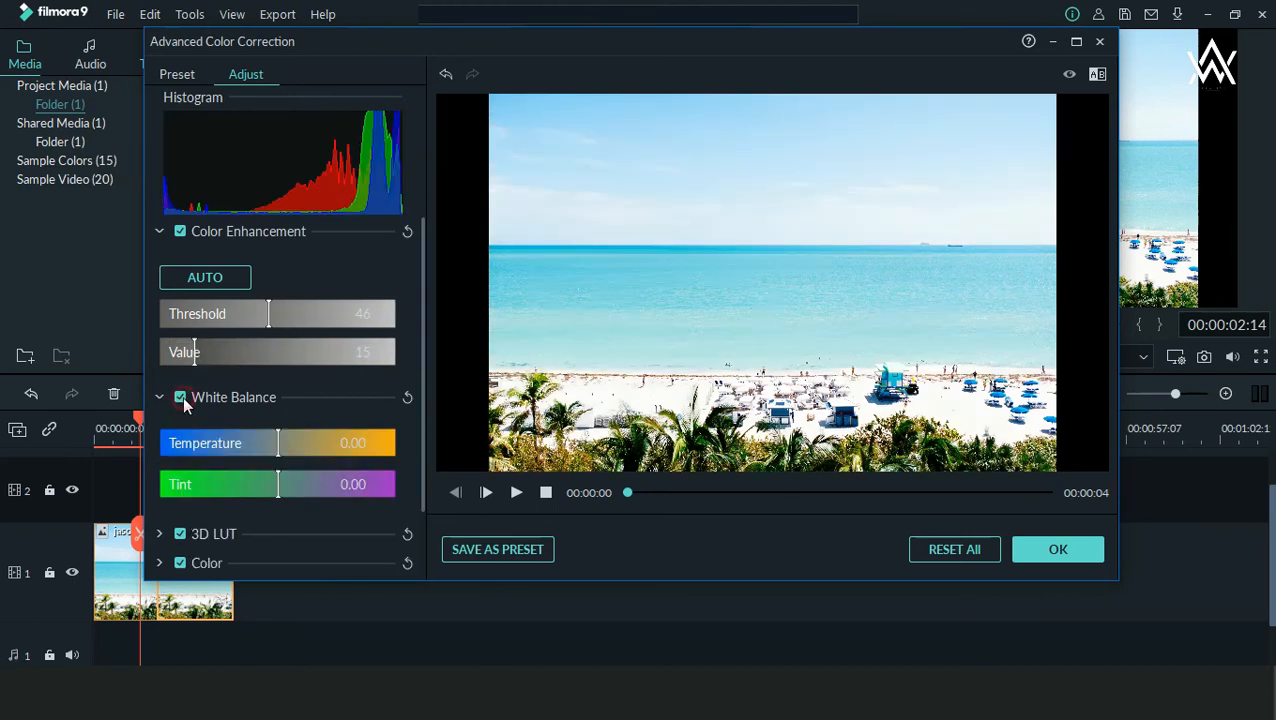
scroll(187, 444, "down", 2)
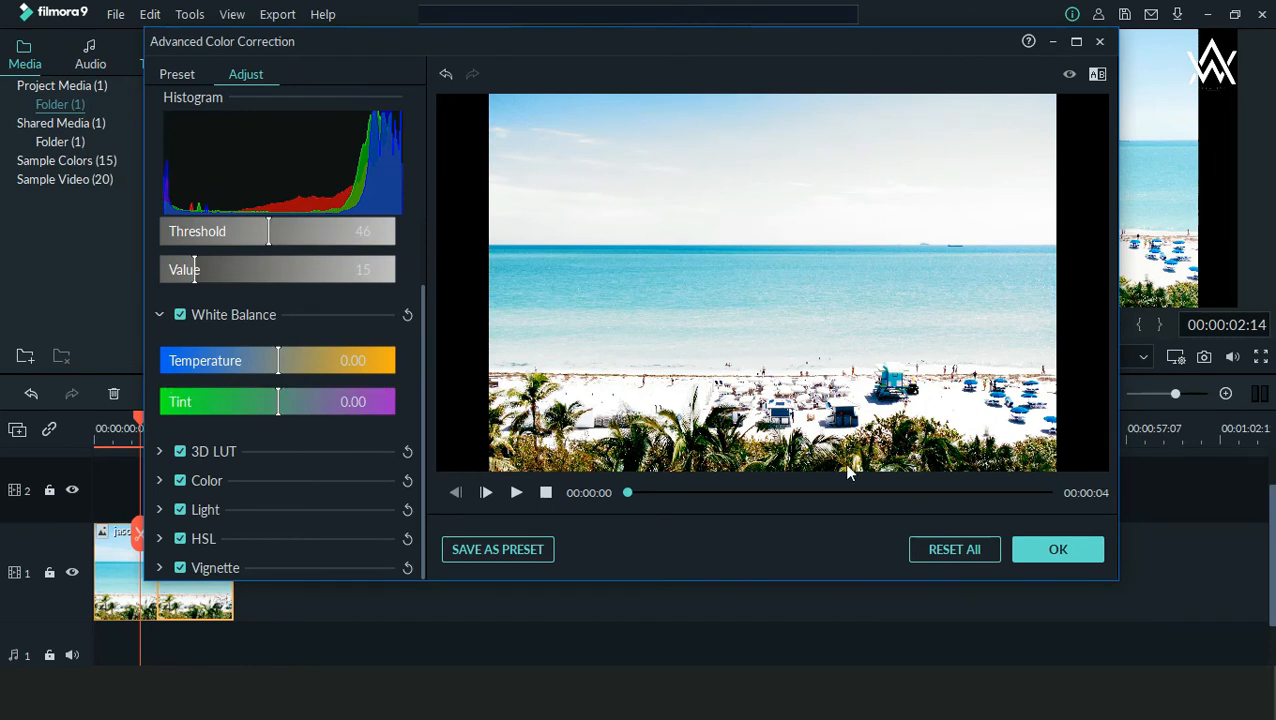
left_click(946, 553)
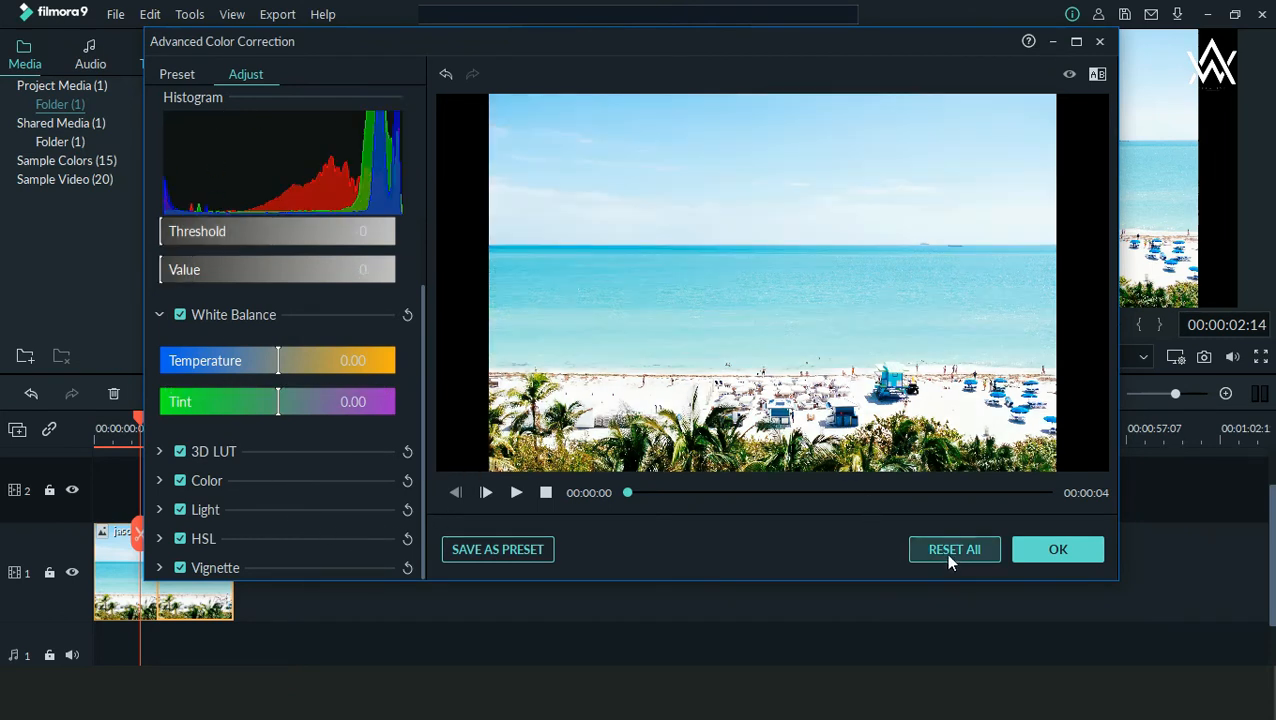
left_click(1048, 553)
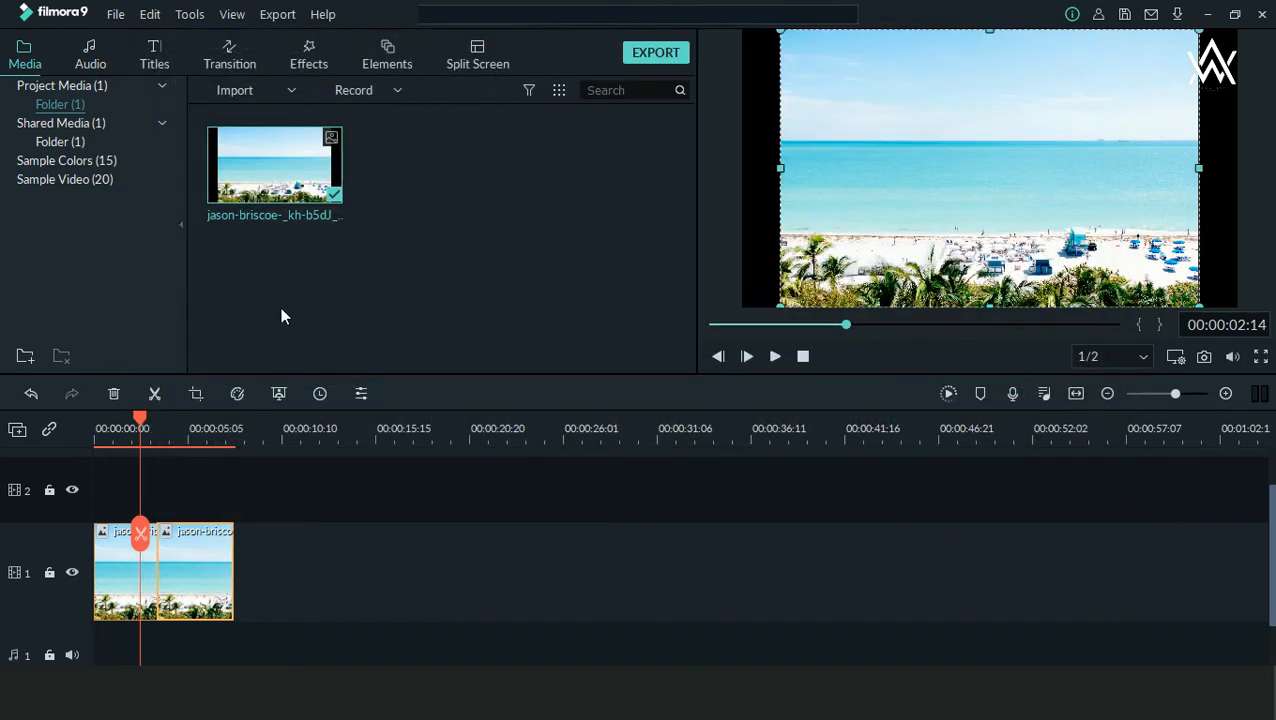
Step: Open the duration setting of the selected beach segment and accept its current duration
left_click_drag(298, 370, 345, 410)
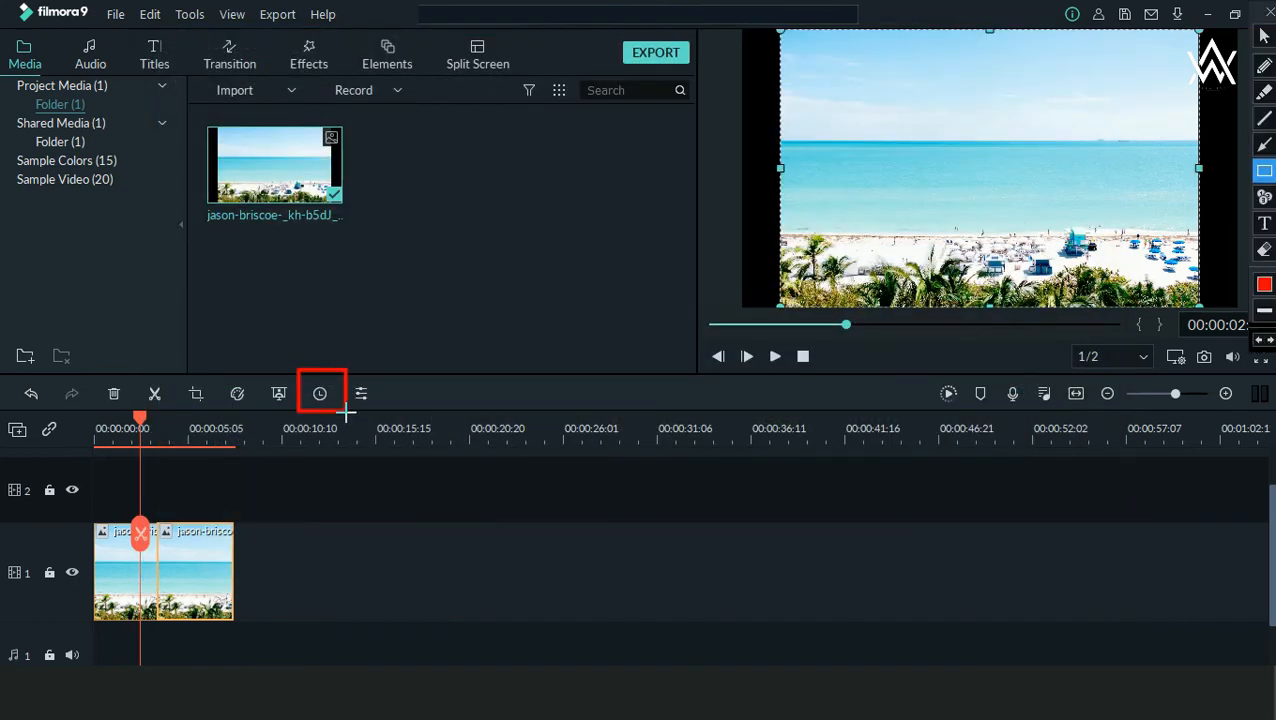
key("Escape")
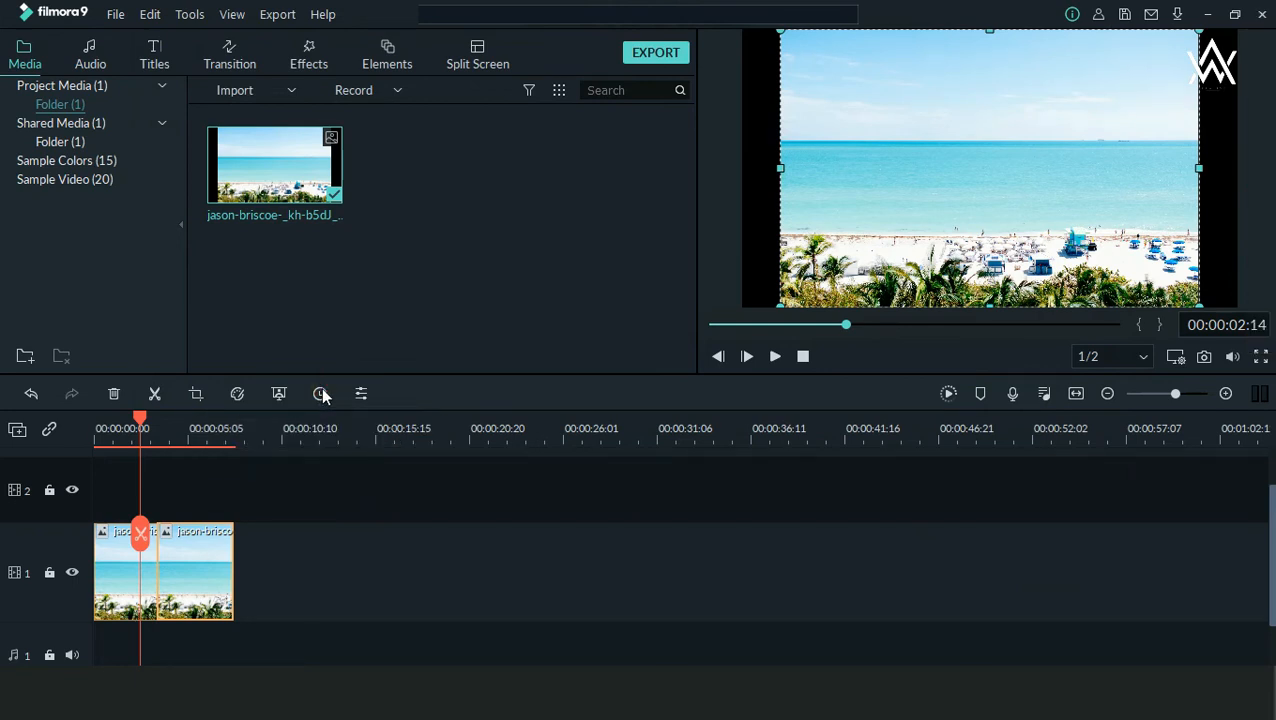
left_click(321, 394)
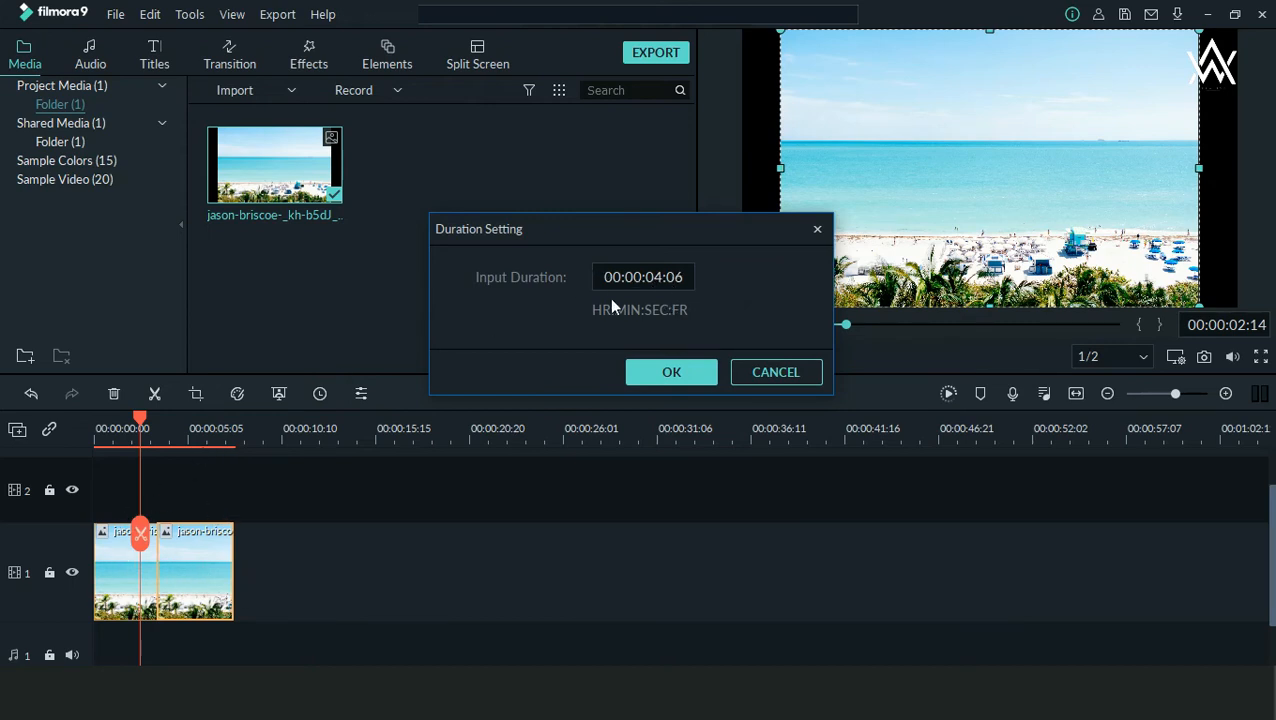
left_click(664, 370)
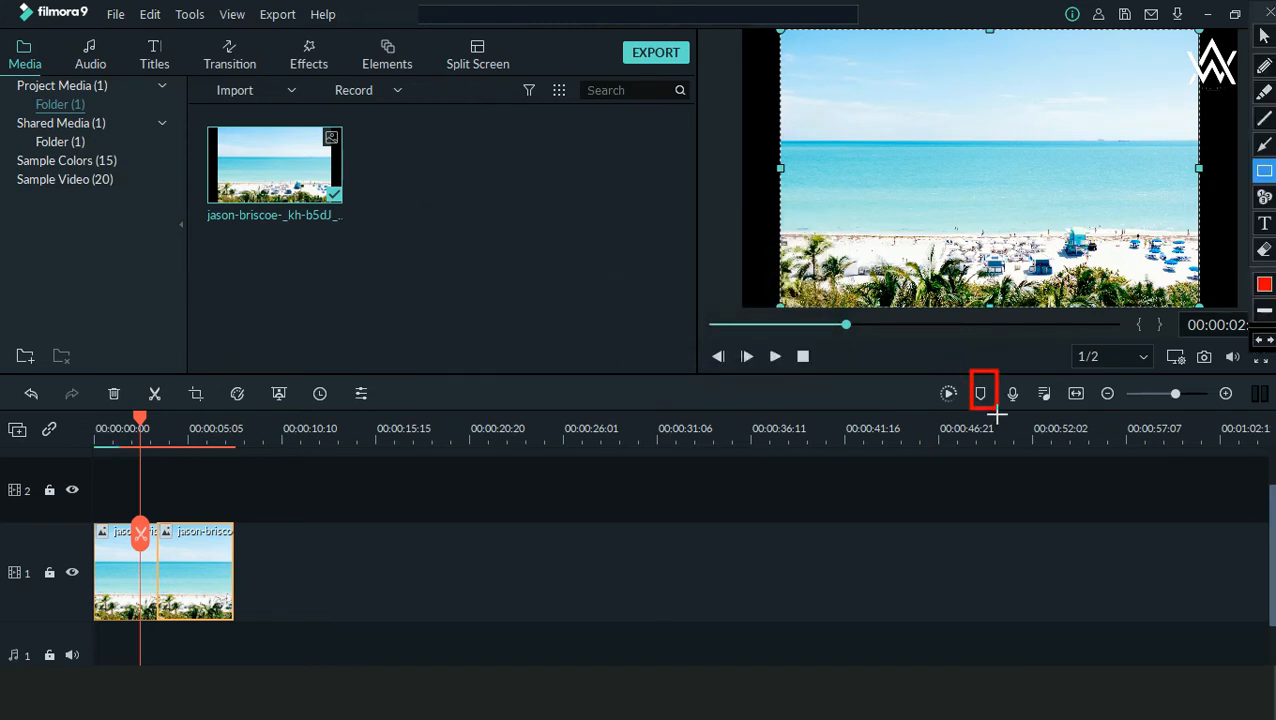
Step: Add a green marker named "transition here" at the playhead, and move the playhead to 00:00:06:06
key("Escape")
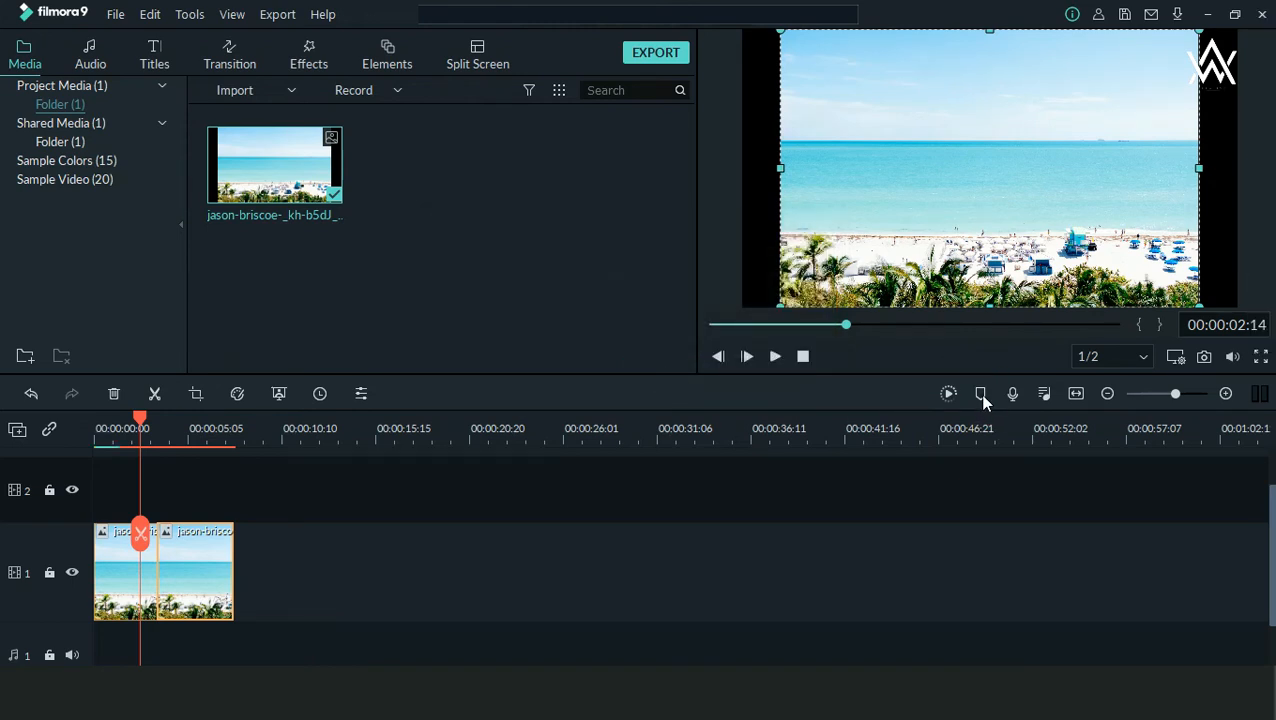
left_click(981, 394)
left_click(983, 395)
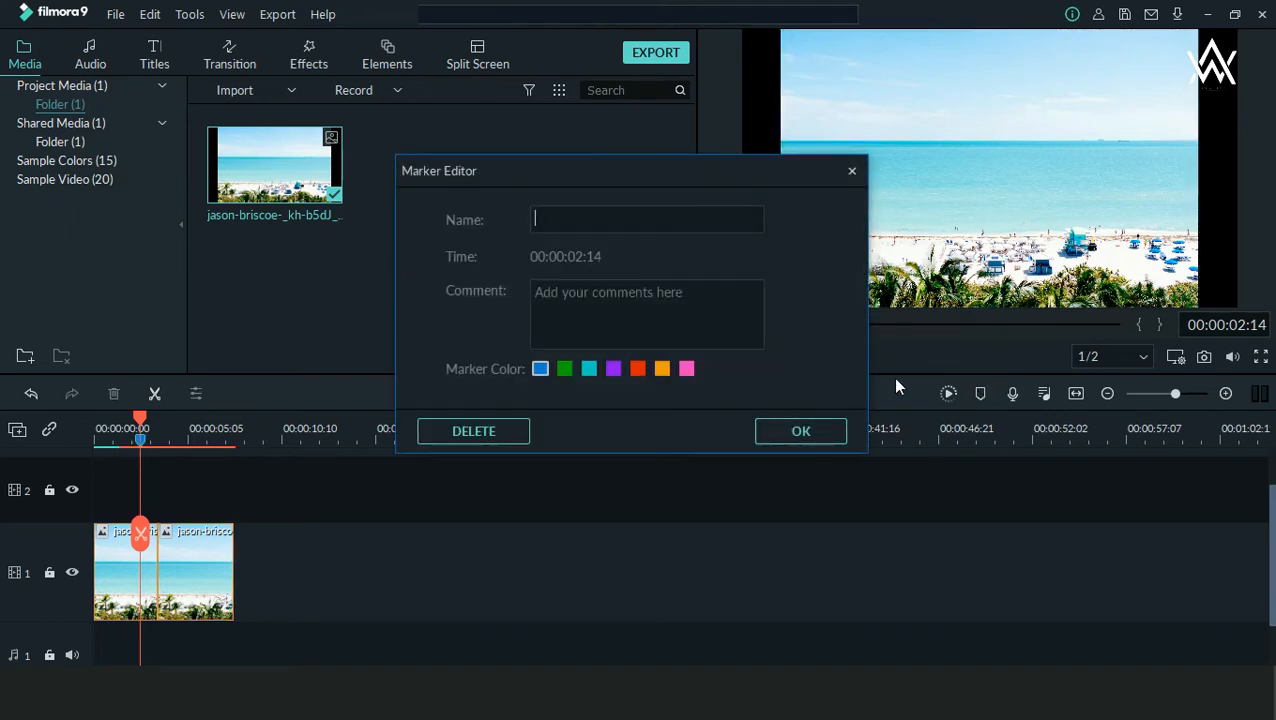
left_click(634, 221)
type("trab")
type("n")
type("sitio")
type("n here")
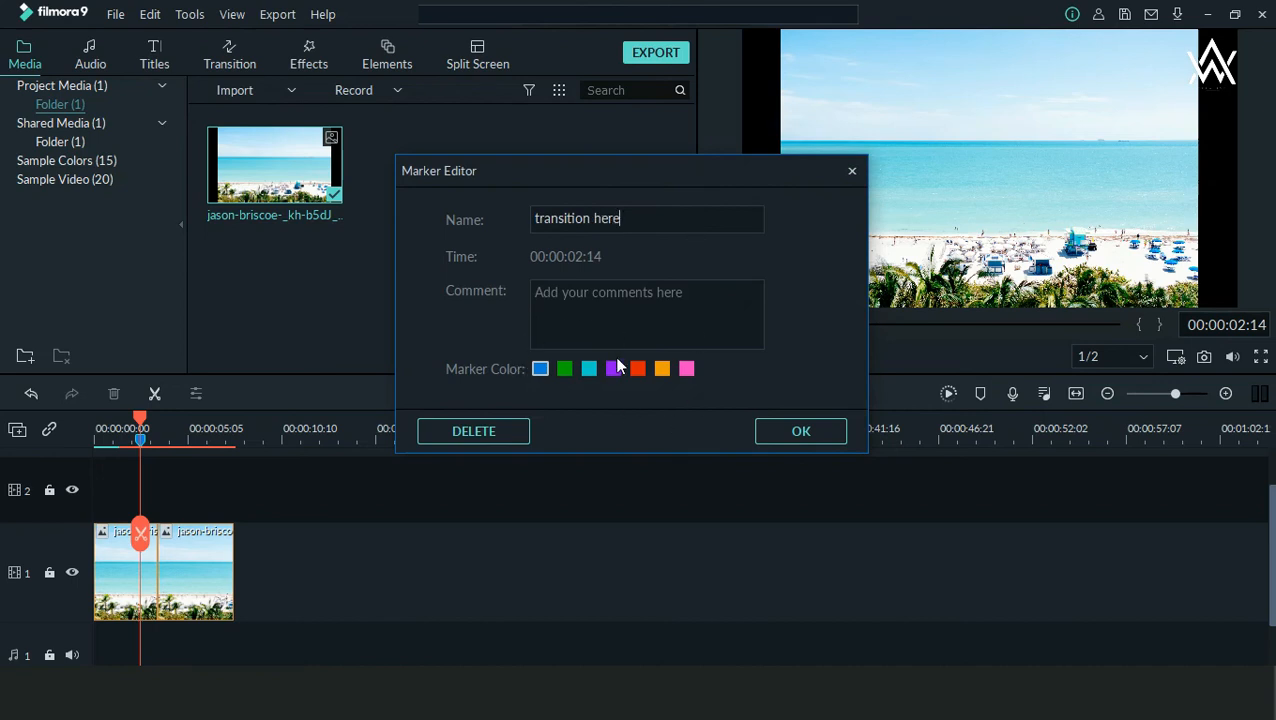
left_click(565, 369)
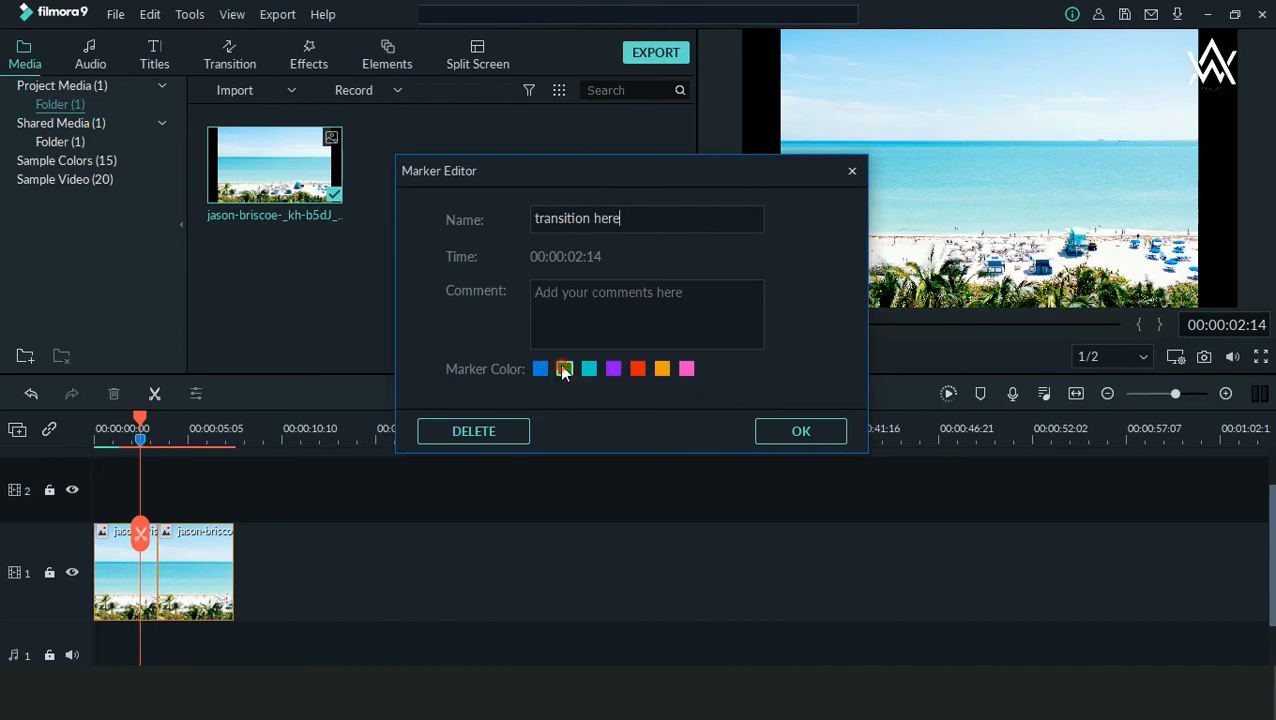
left_click(805, 431)
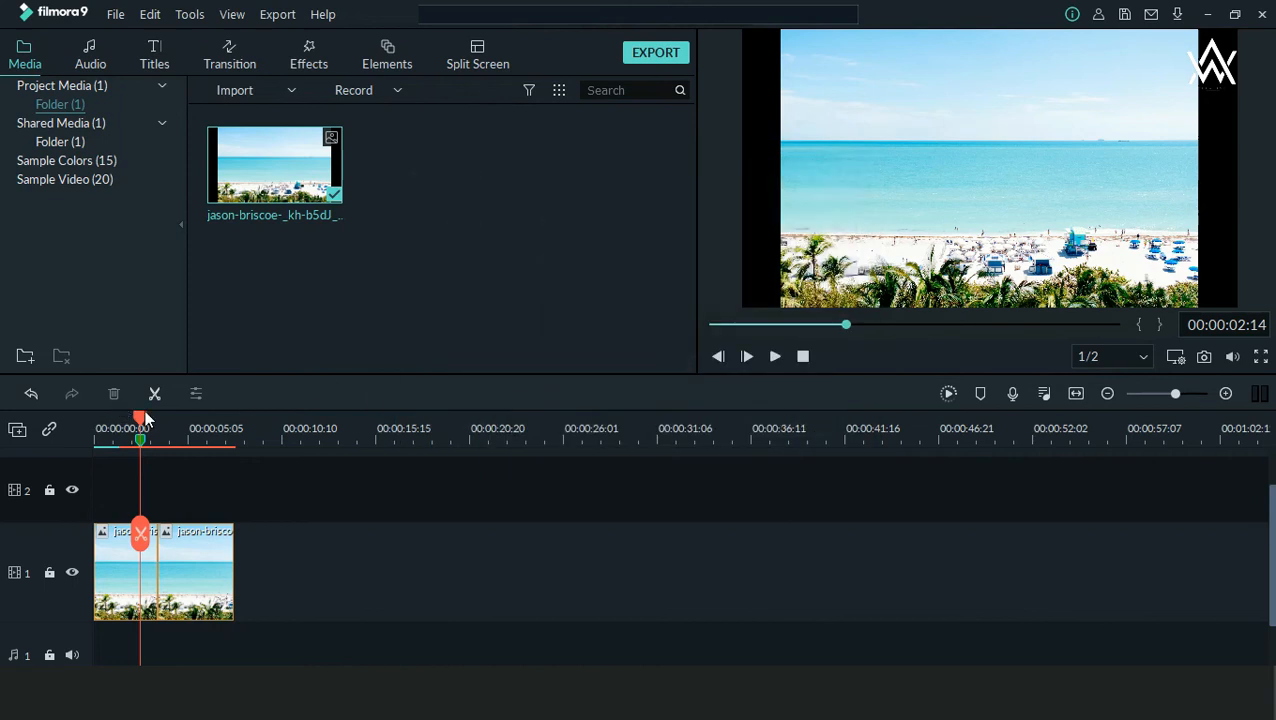
left_click_drag(145, 418, 206, 418)
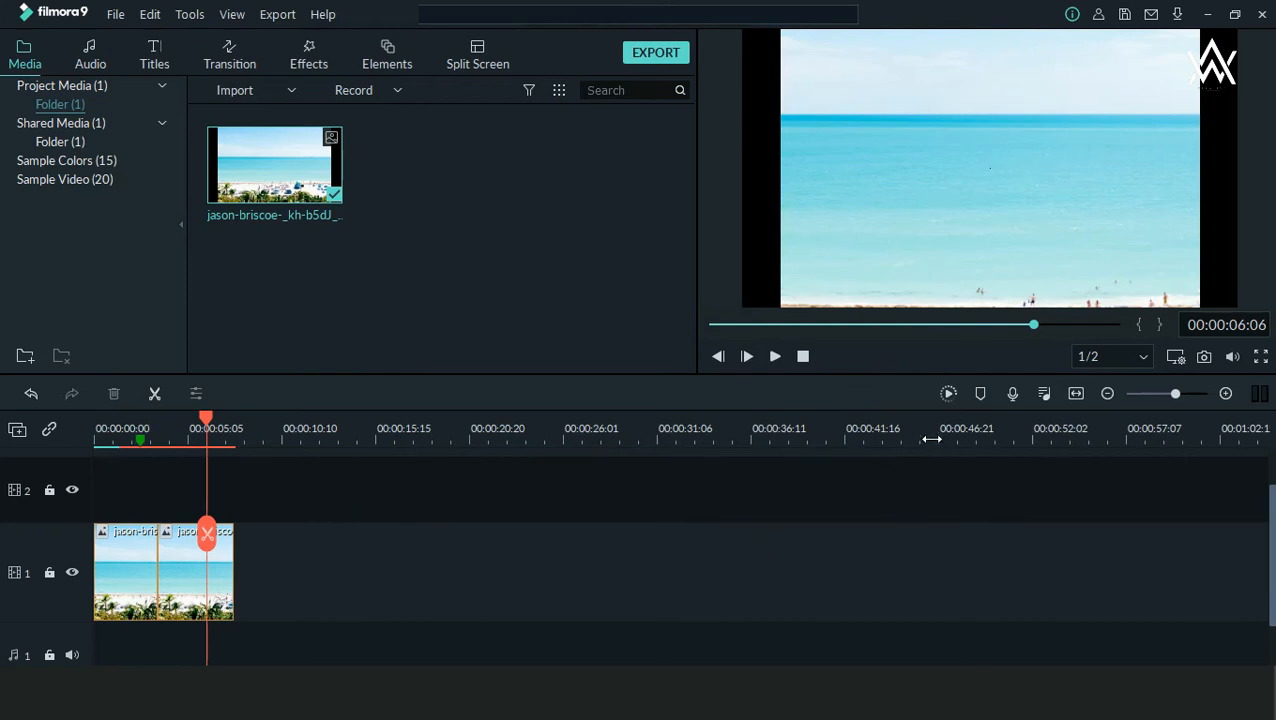
Step: Try starting a voiceover recording, stop it during the countdown, check the available microphones, and close the audio recorder
key("ctrl+alt+g")
left_click_drag(1007, 369, 1032, 415)
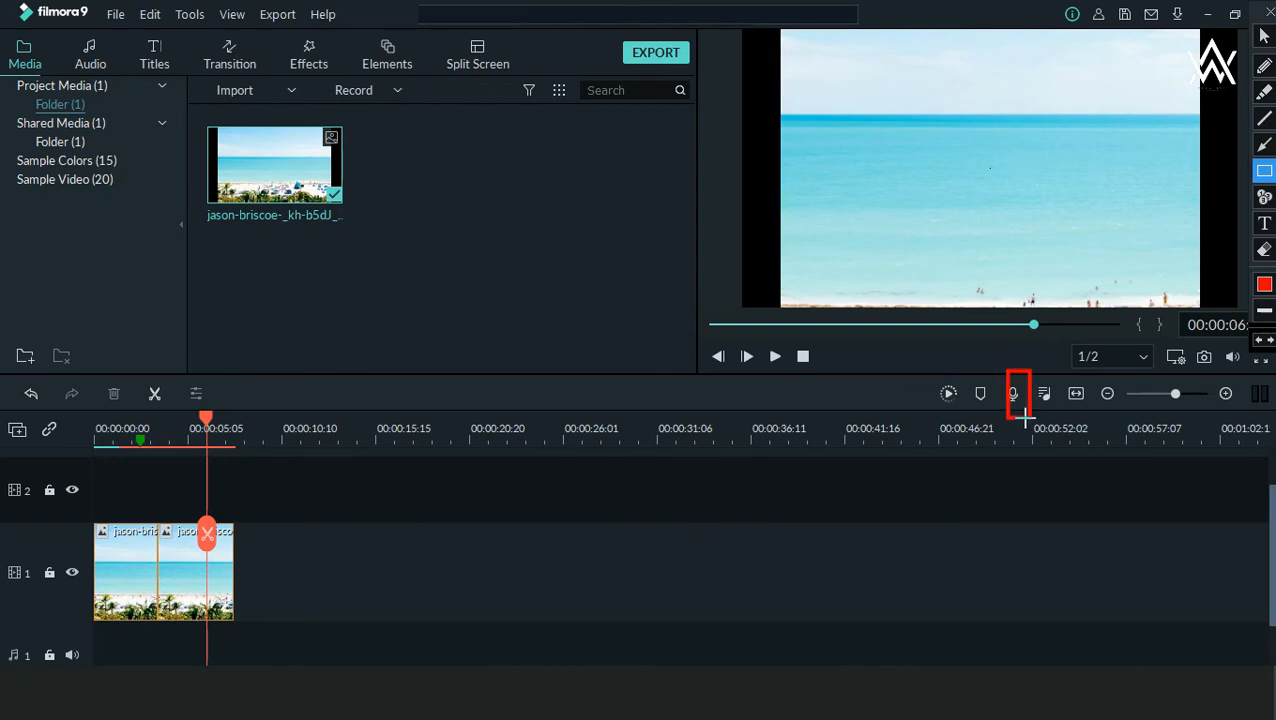
key("ctrl+alt+g")
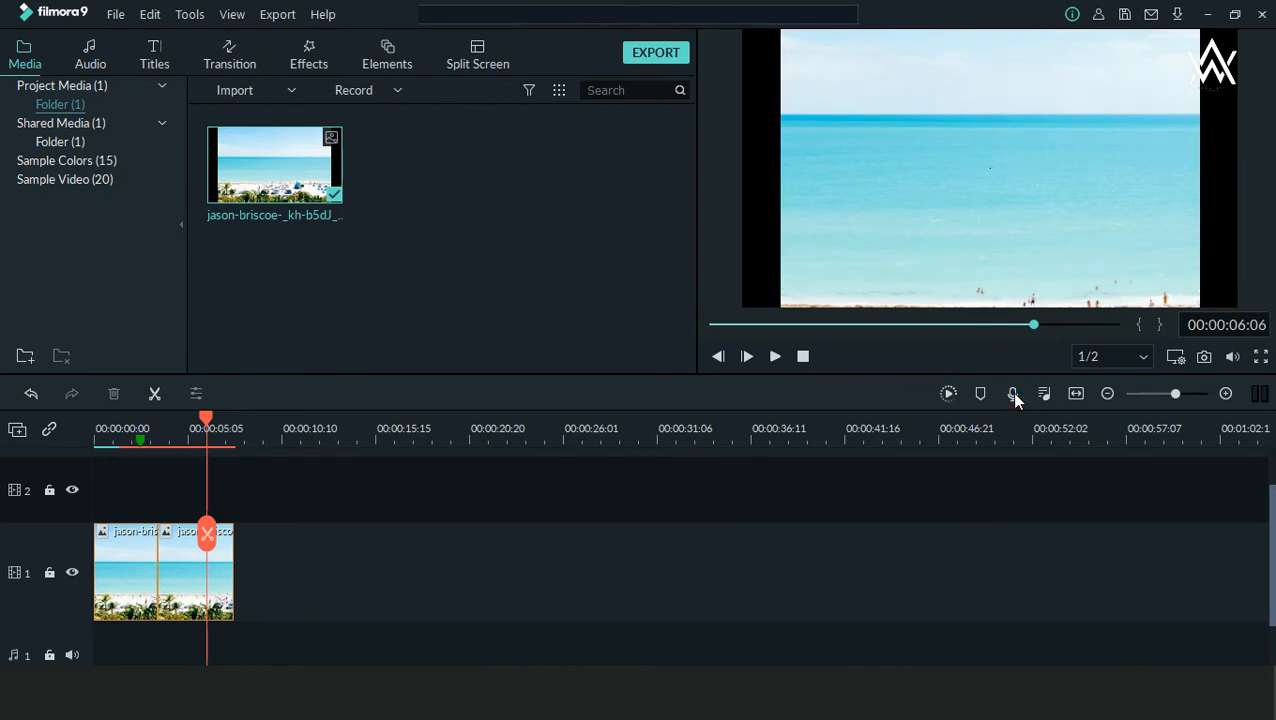
left_click(1012, 393)
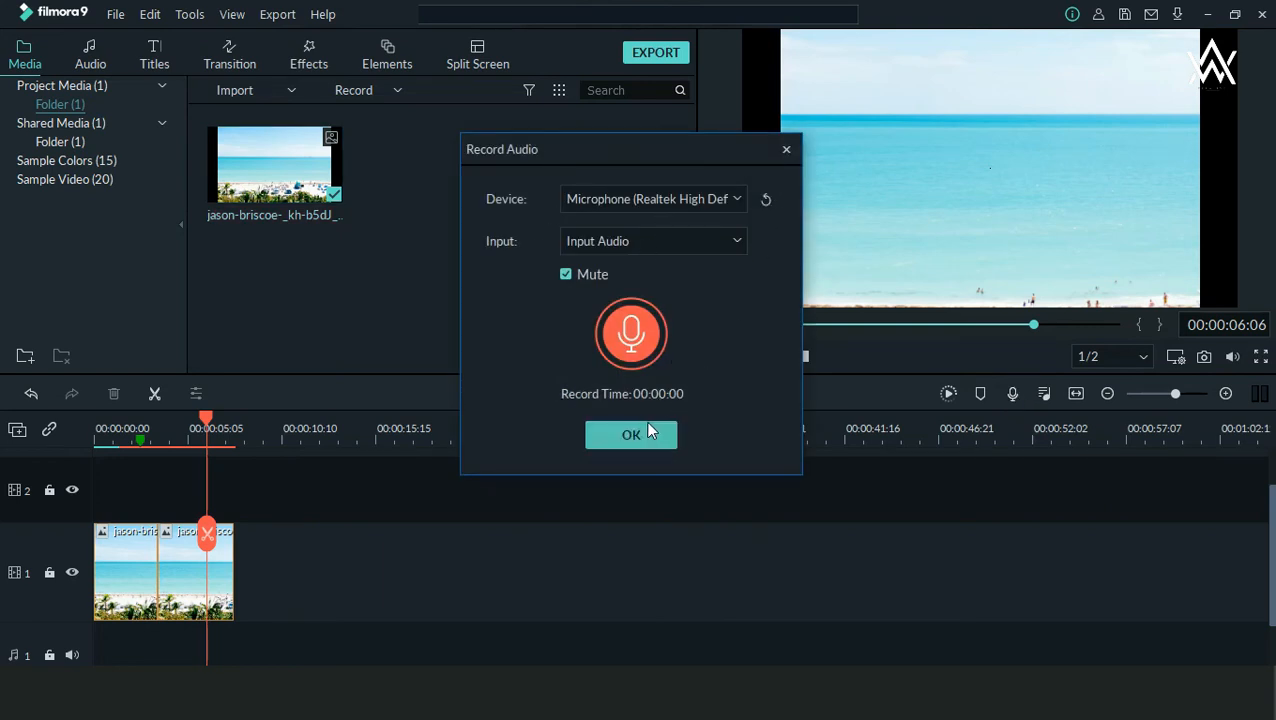
left_click(640, 330)
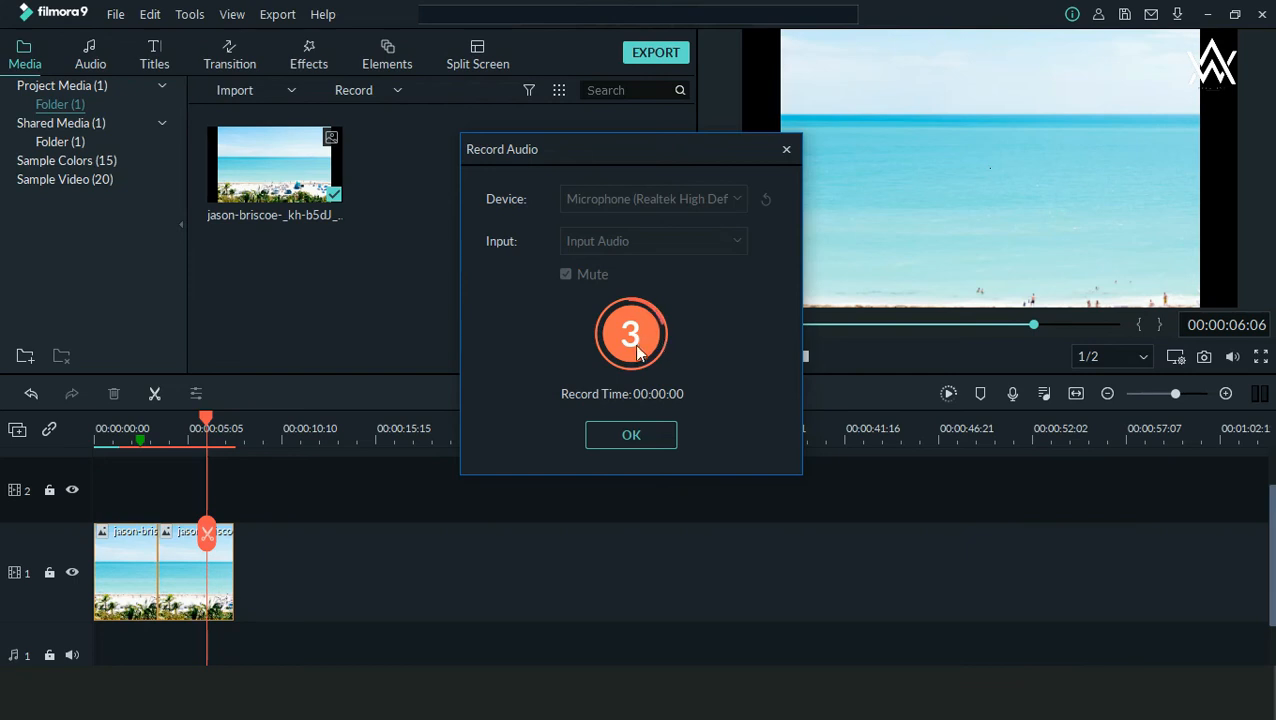
left_click(640, 330)
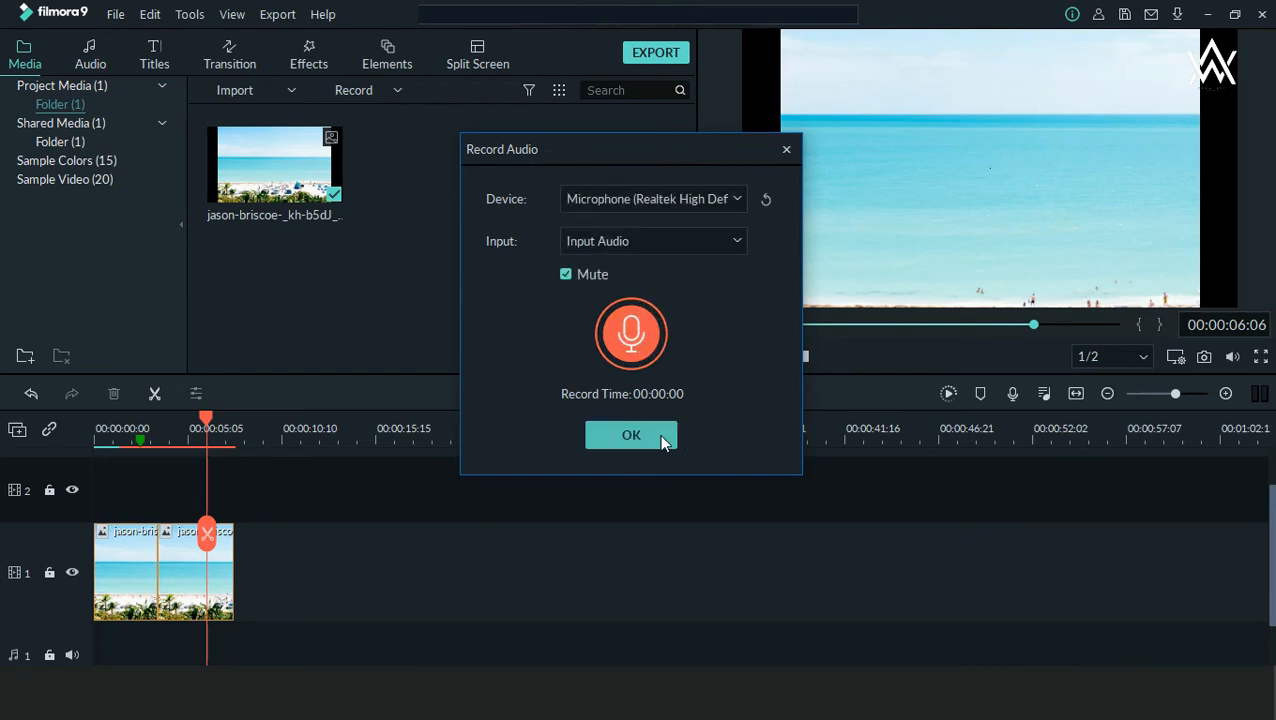
left_click(676, 203)
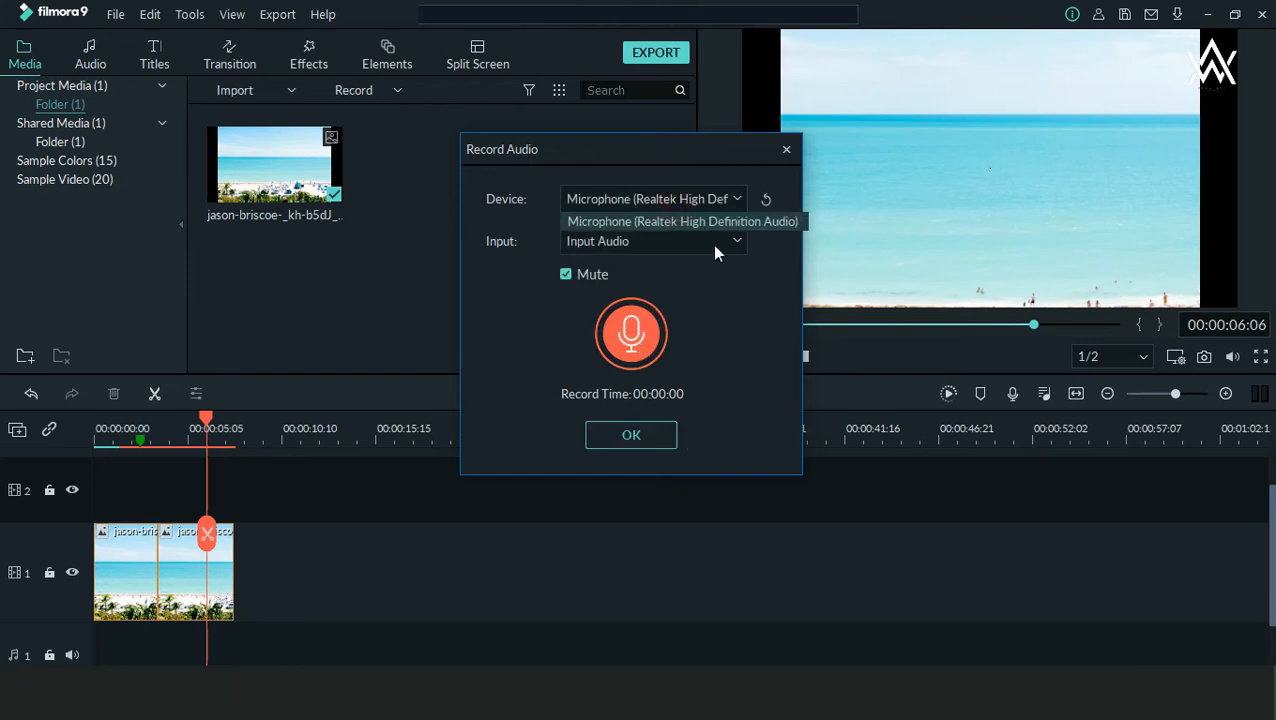
left_click(716, 245)
left_click(658, 436)
left_click(658, 436)
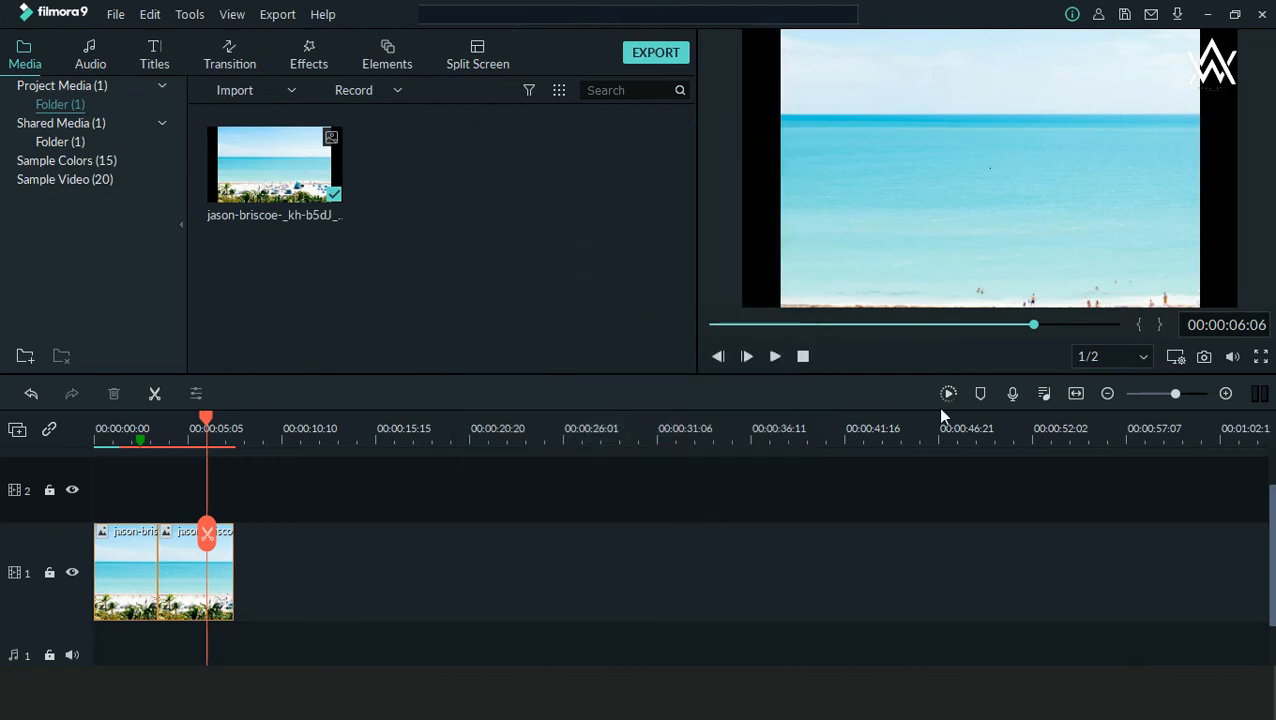
Step: Try setting the Video1 track to -7.98 dB and Audio1 to 8.39 dB in the Audio Mixer, and discard the changes
left_click_drag(1029, 371, 1068, 413)
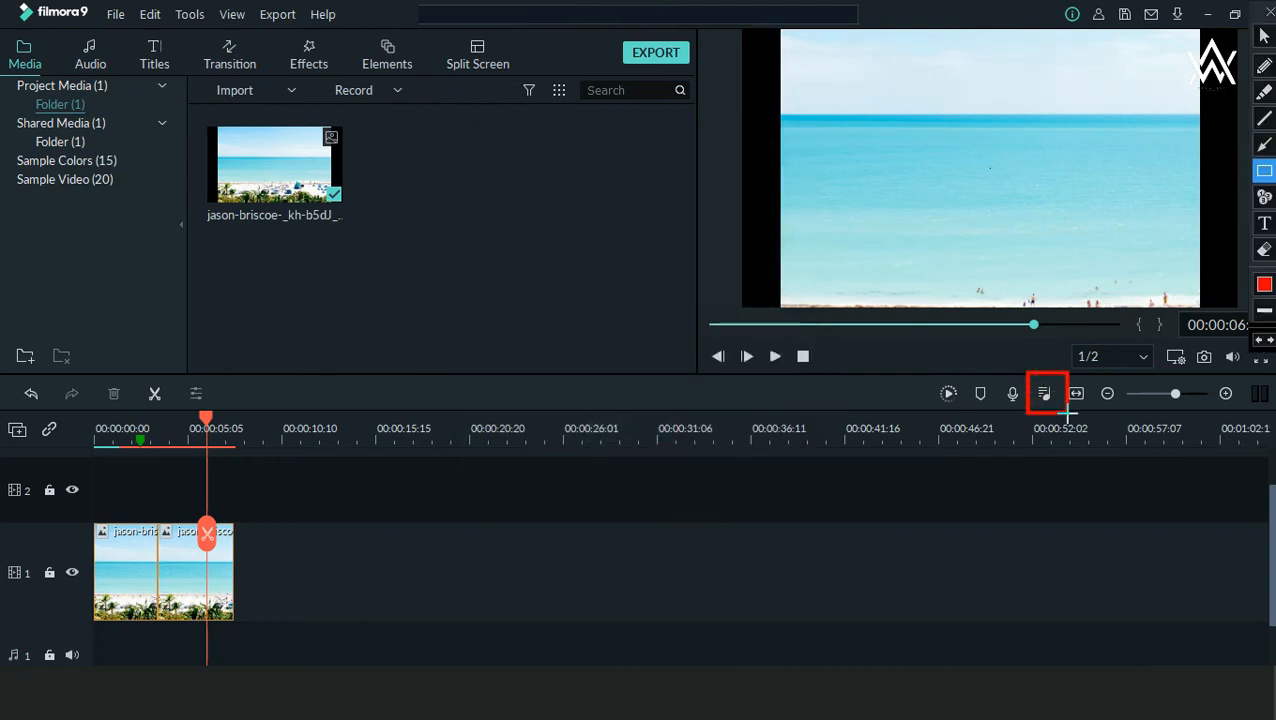
key("Escape")
left_click(1045, 398)
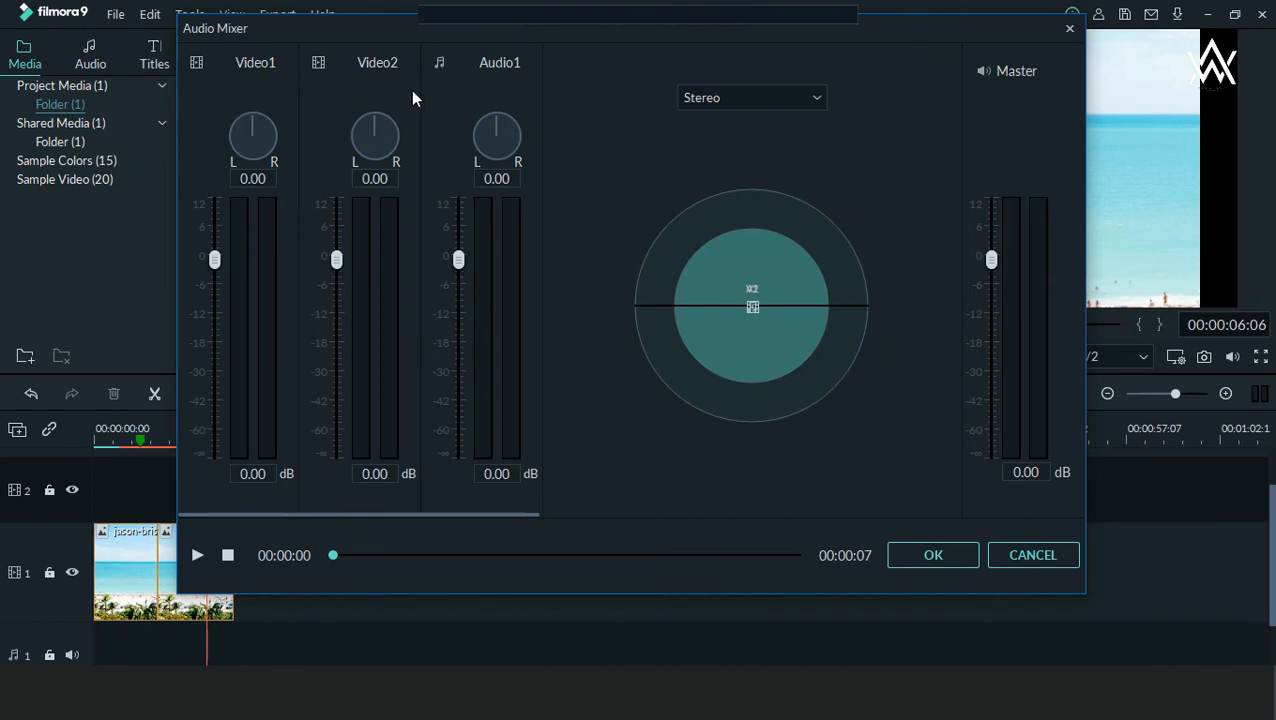
left_click_drag(219, 259, 300, 274)
left_click_drag(462, 264, 488, 226)
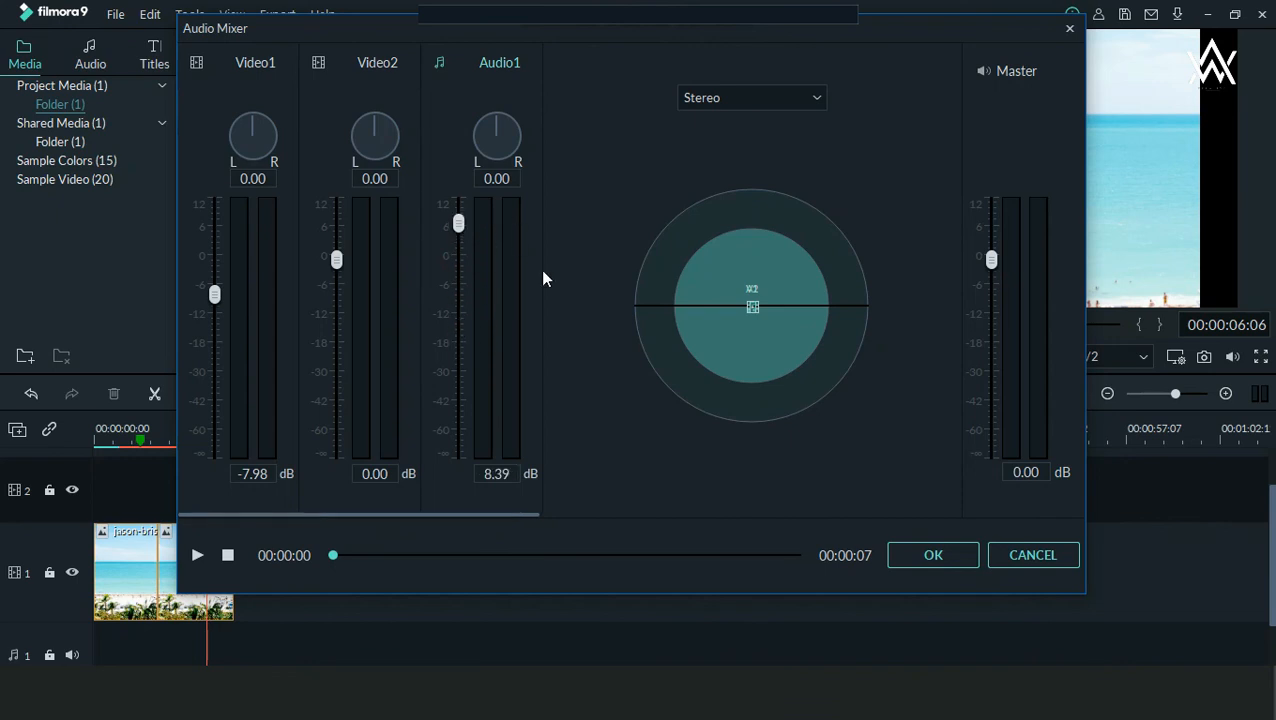
left_click(1021, 557)
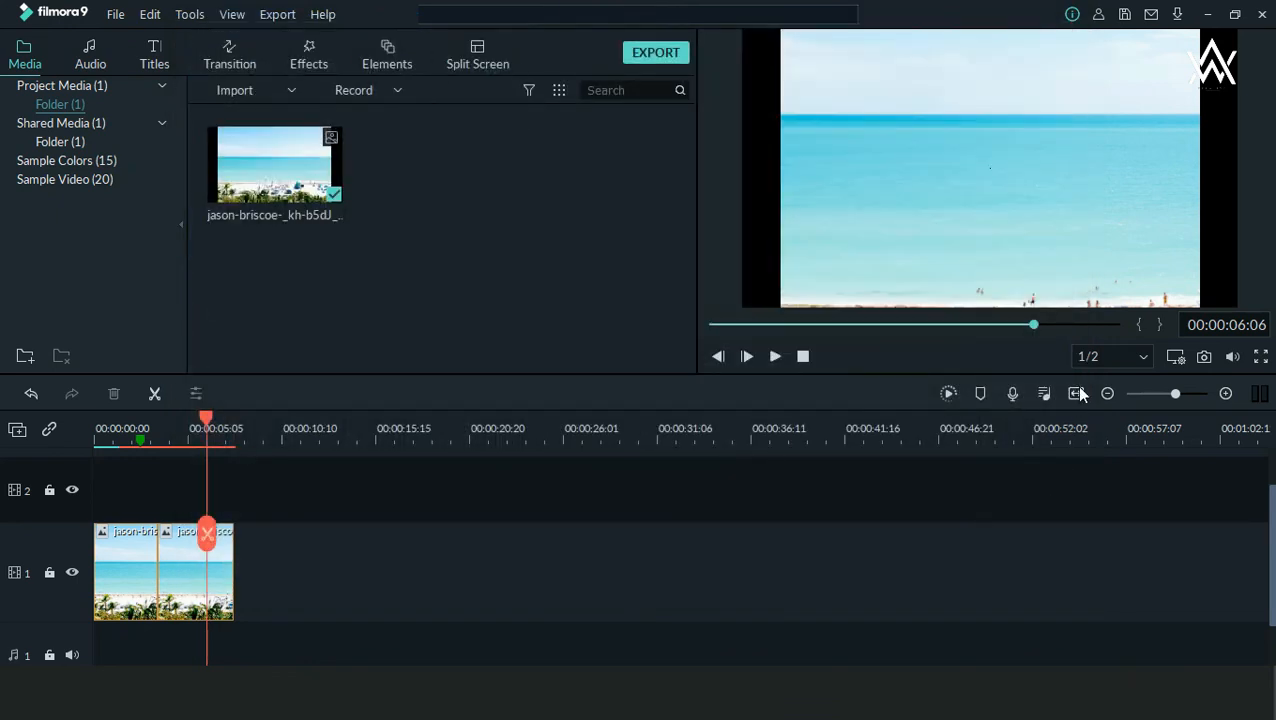
Step: Zoom the timeline to fit the whole project, reduce the zoom slightly, and show and hide the audio level meter
left_click(1077, 393)
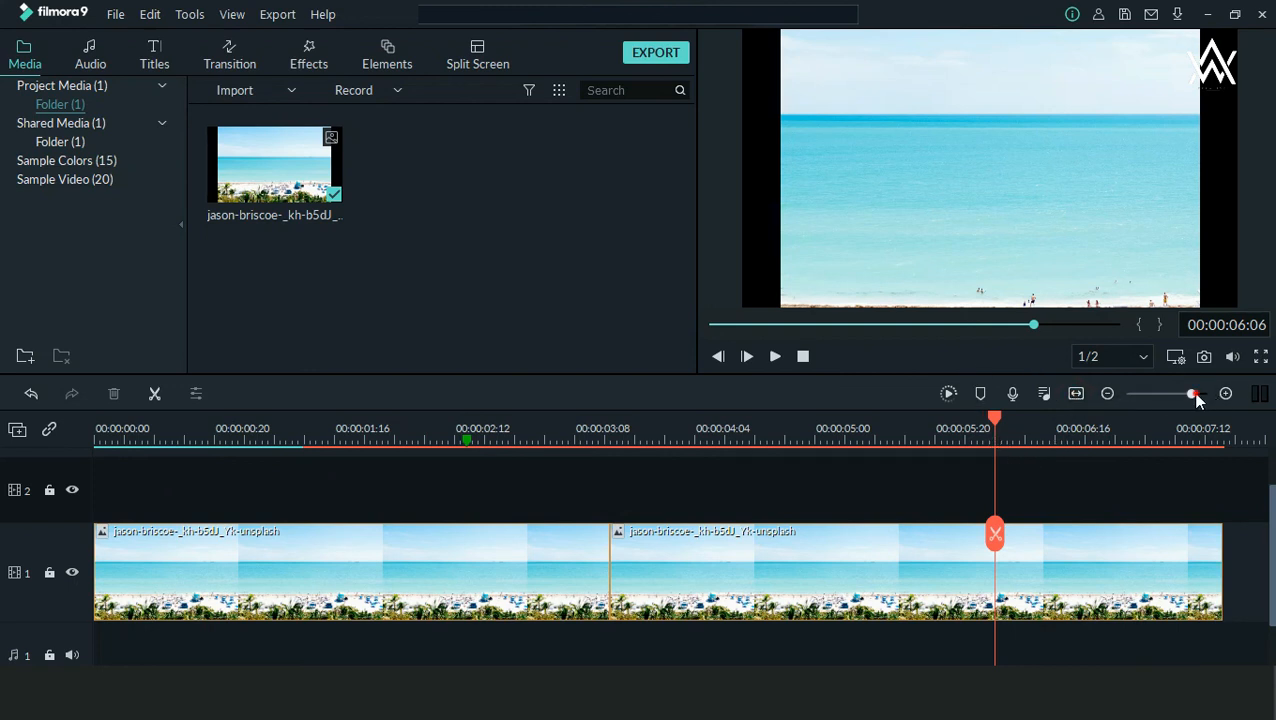
left_click_drag(1195, 396, 1183, 398)
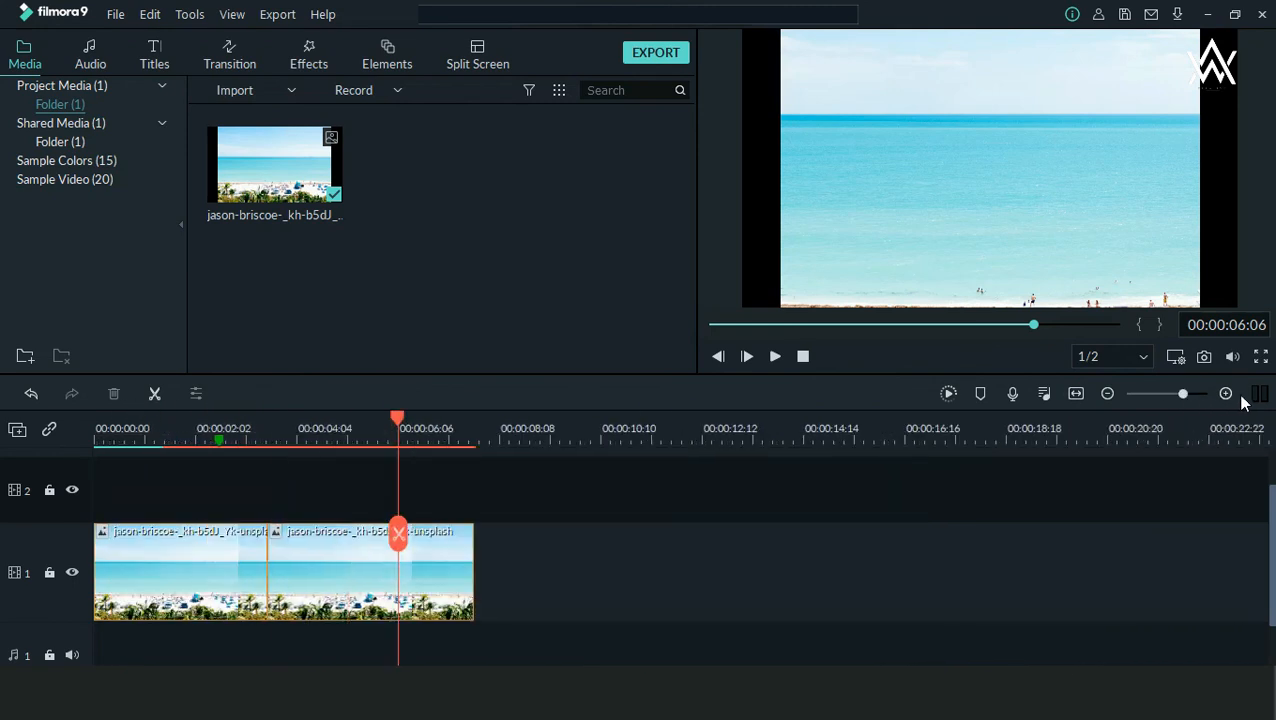
left_click(1259, 396)
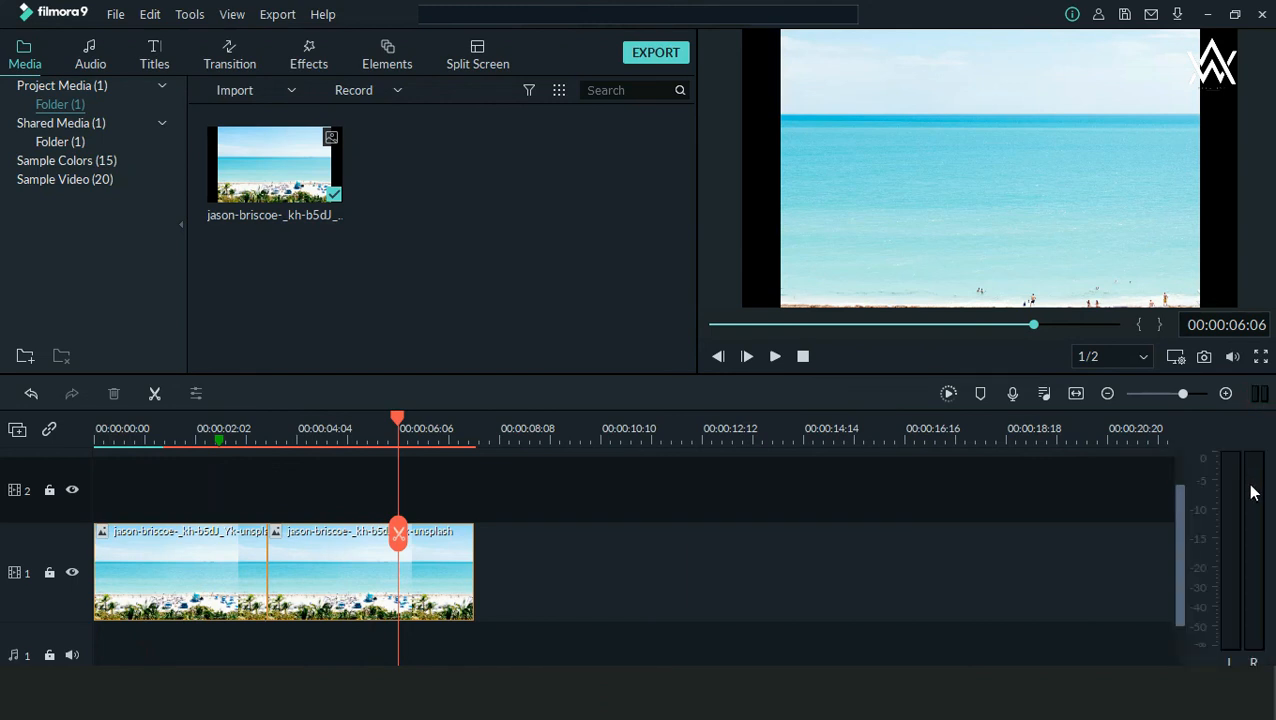
left_click(1260, 396)
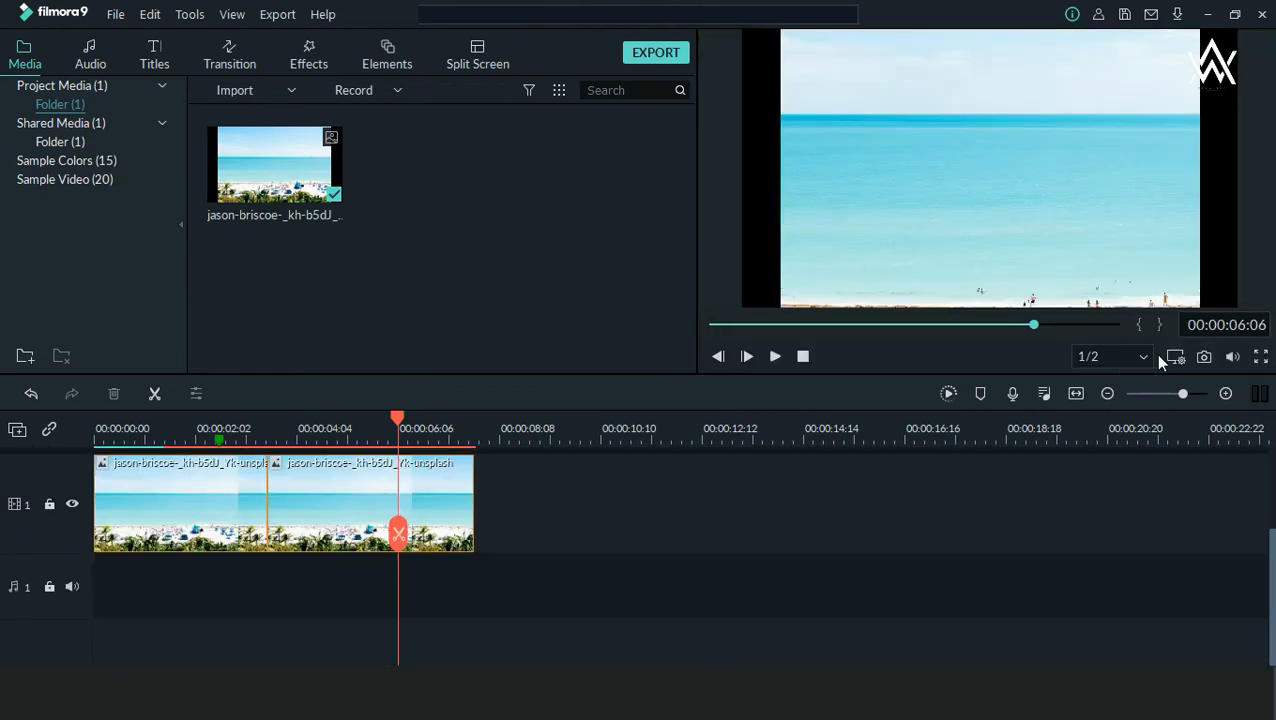
Step: Take a snapshot of the preview frame at 00:00:06:06
left_click(1204, 359)
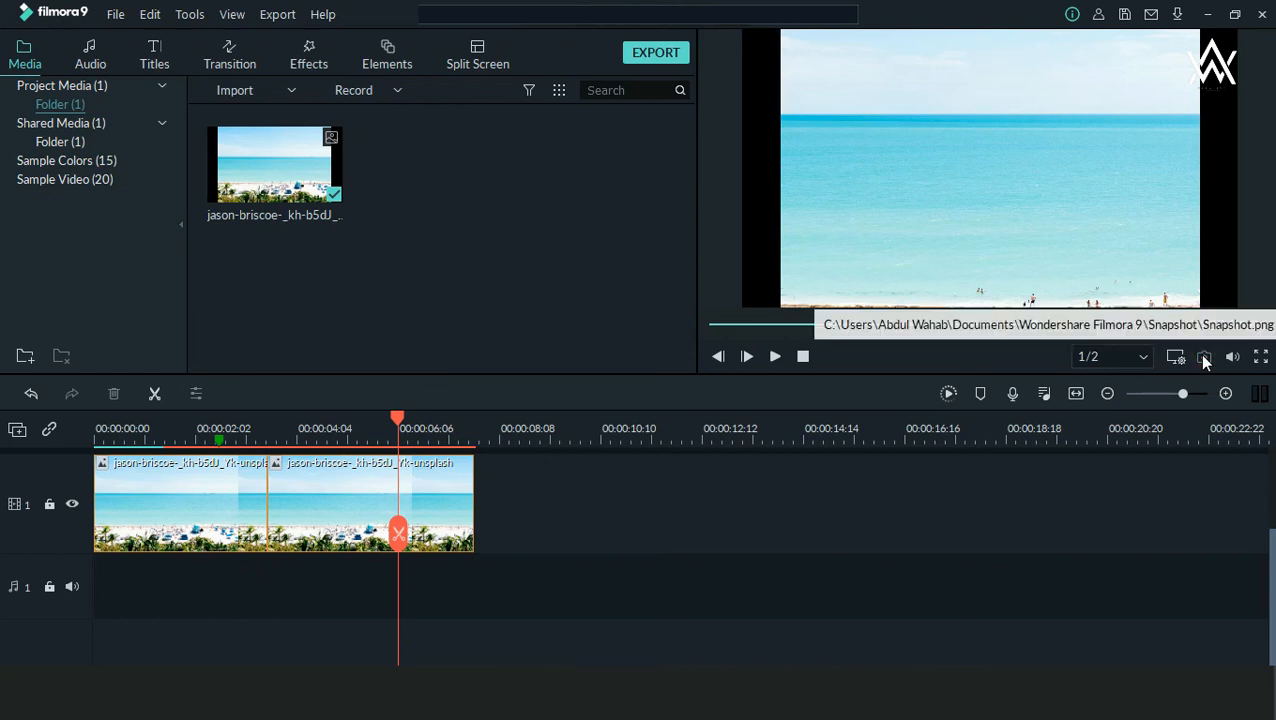